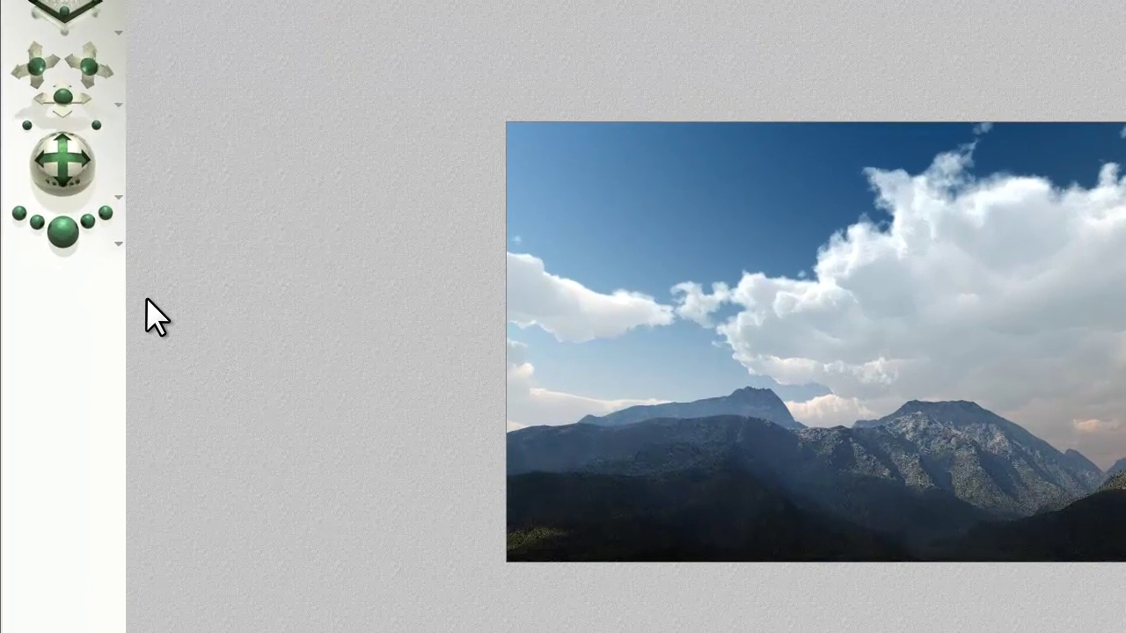
Set the render priority to High and start rendering the landscape scene.
left_click(118, 244)
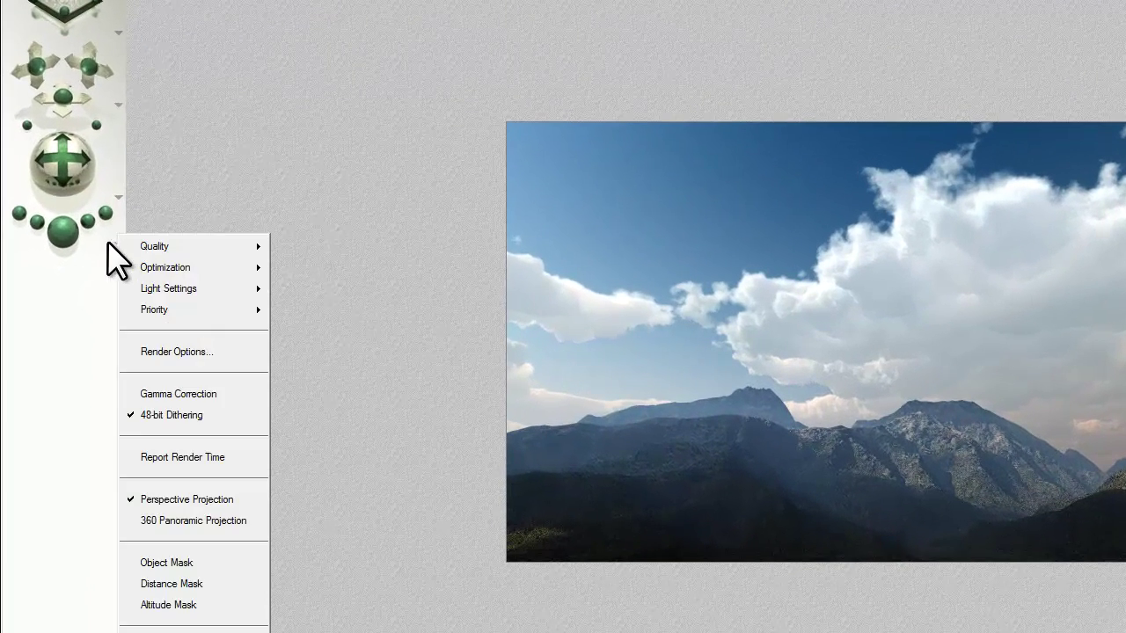
mouse_move(166, 307)
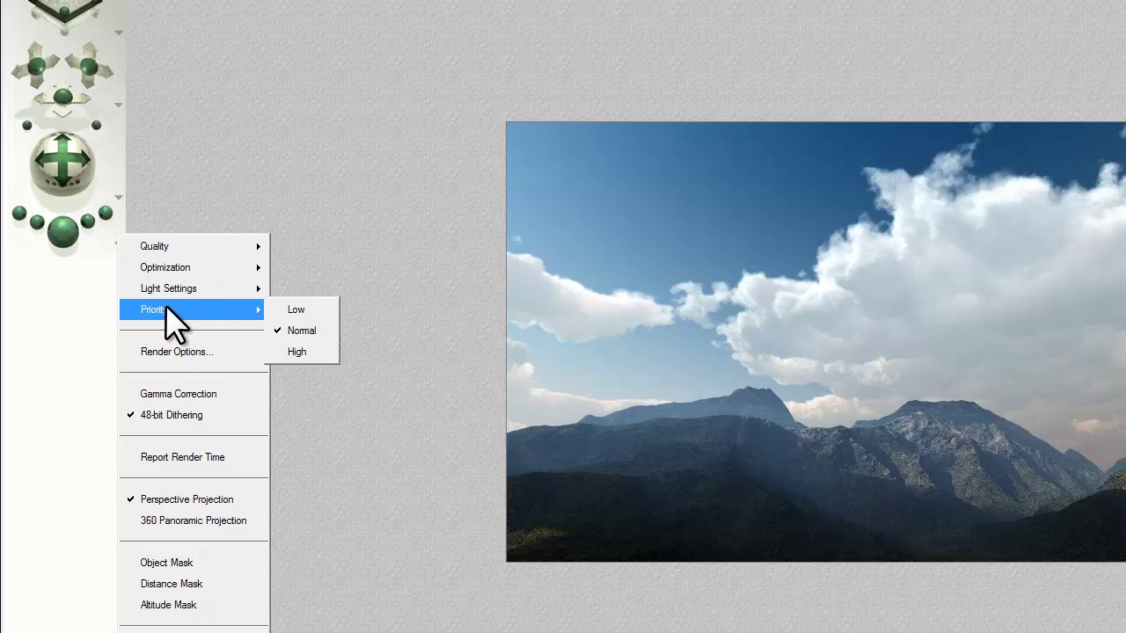
left_click(301, 350)
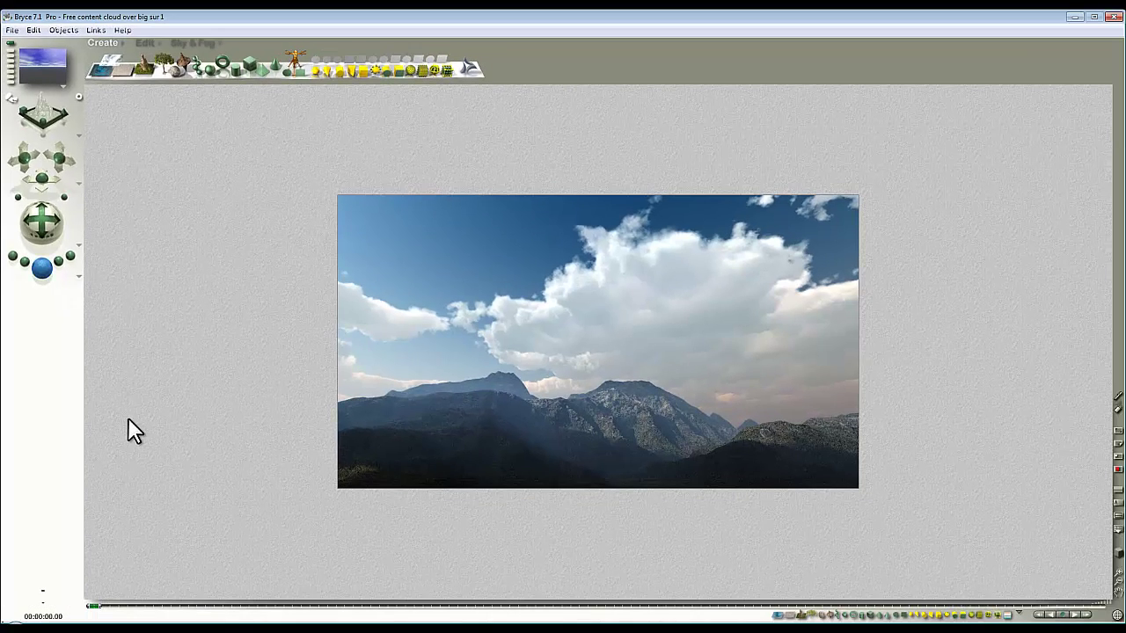
left_click(52, 236)
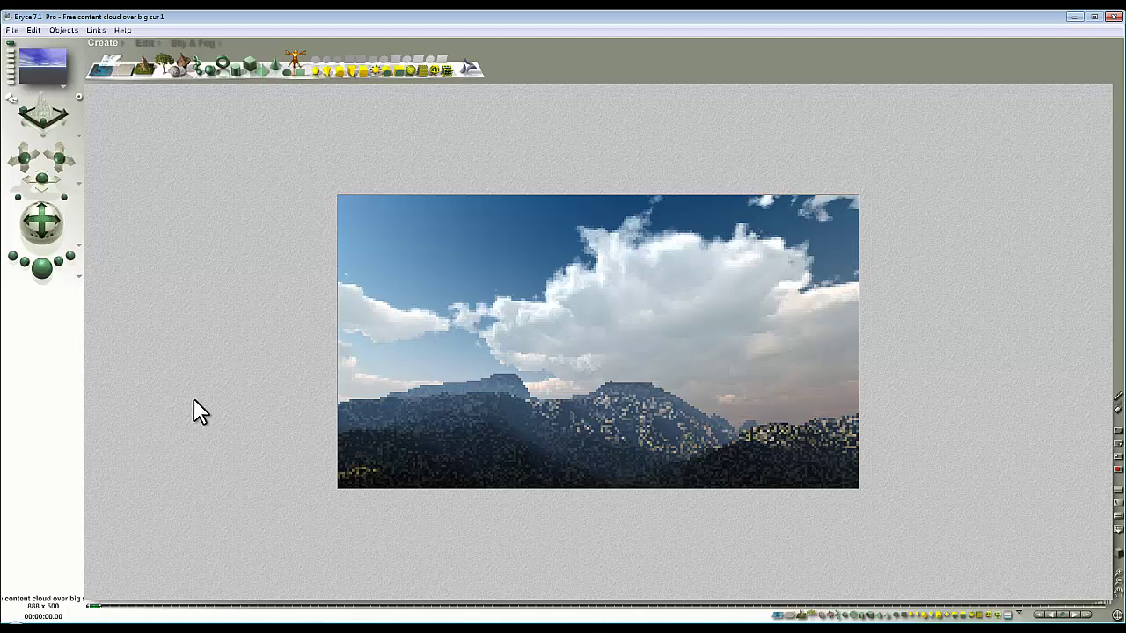
Adjust the render settings and continue rendering the partly rendered landscape.
left_click(78, 276)
left_click(215, 323)
left_click(40, 269)
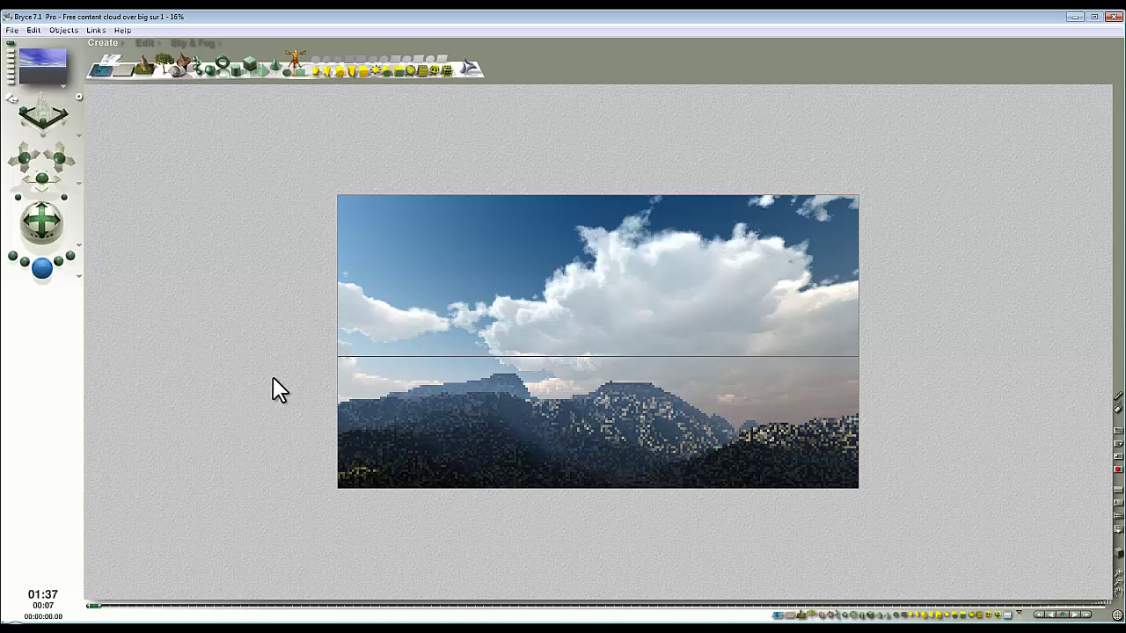
Stop the render and examine the anti-aliasing settings in Render Options, including the AA Tolerance value.
left_click(95, 286)
left_click(81, 278)
left_click(110, 350)
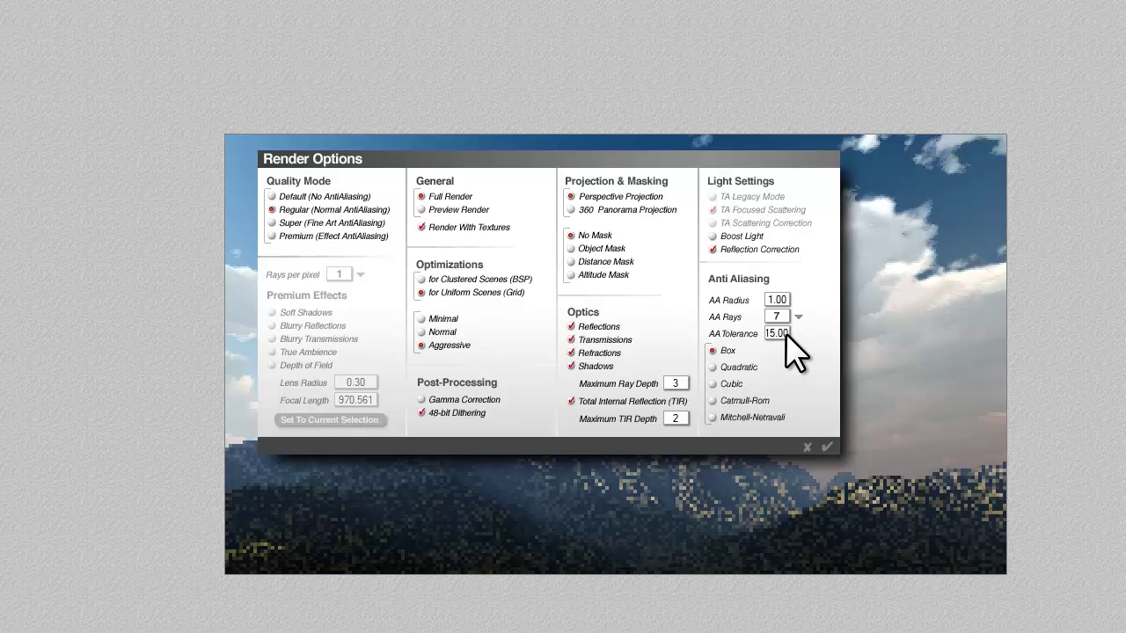
double_click(784, 333)
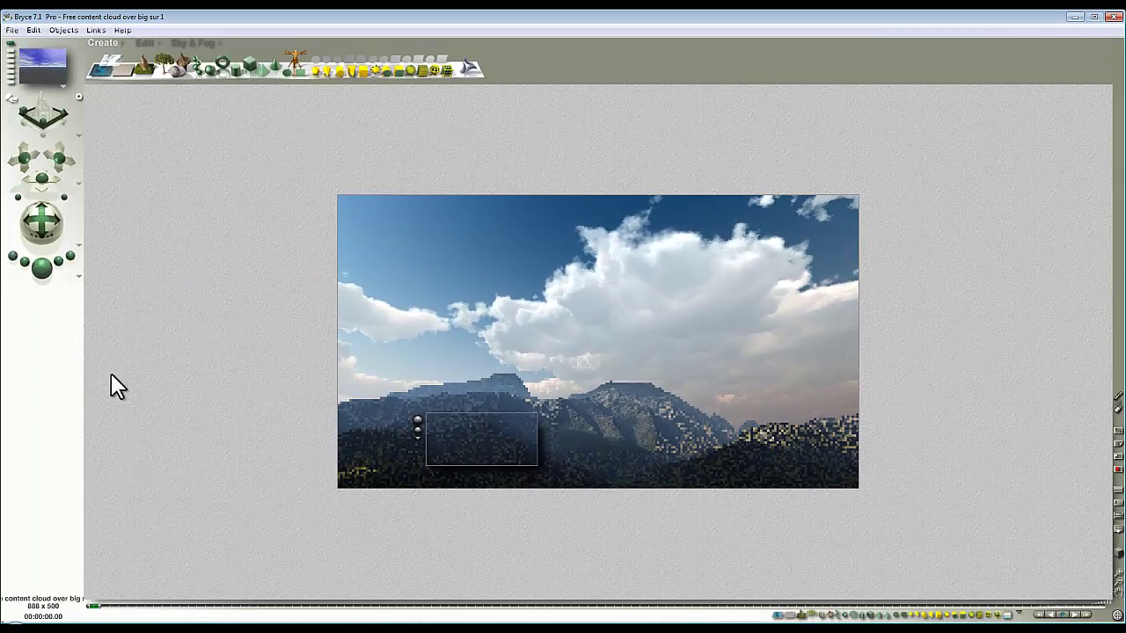
Render the scene in 360 Panoramic Projection and refresh its nano preview using Fast Preview.
left_click(80, 276)
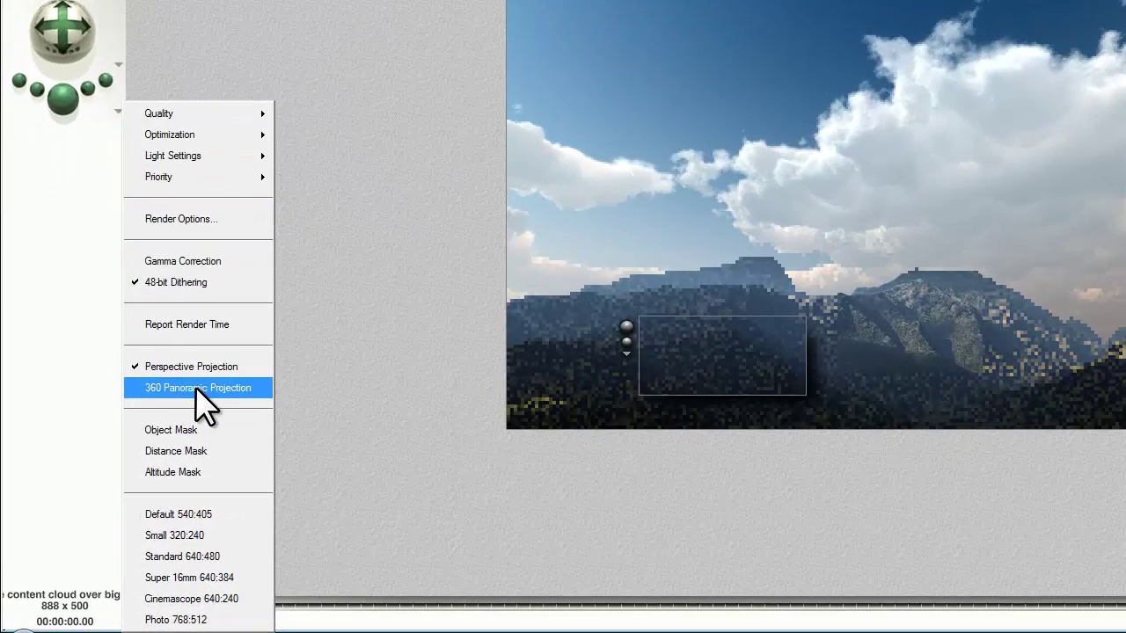
left_click(197, 388)
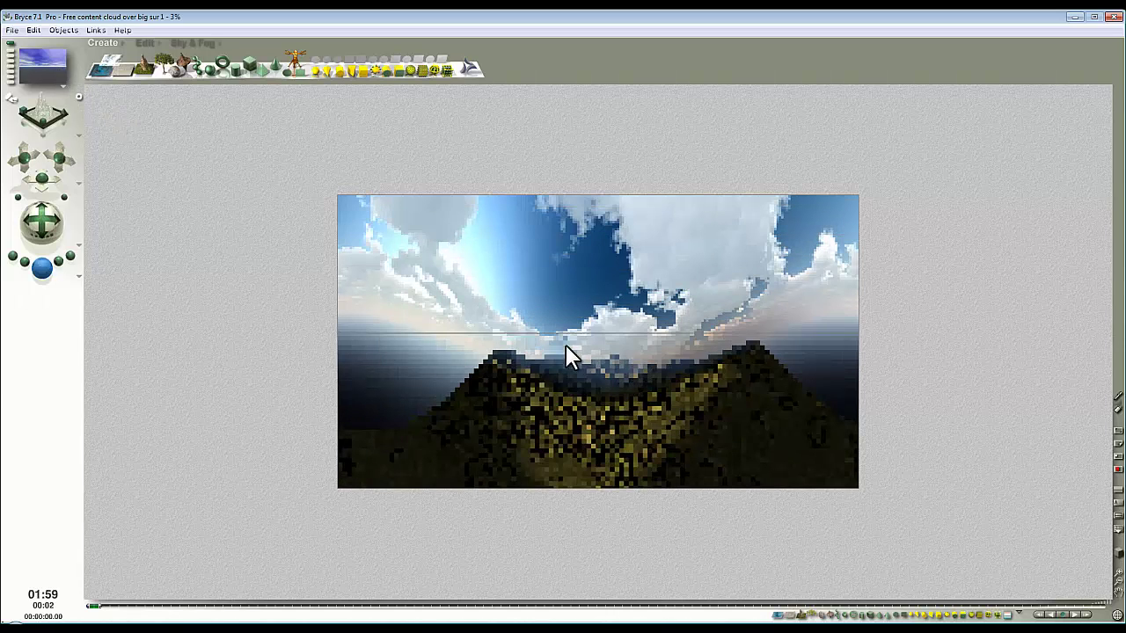
left_click(65, 88)
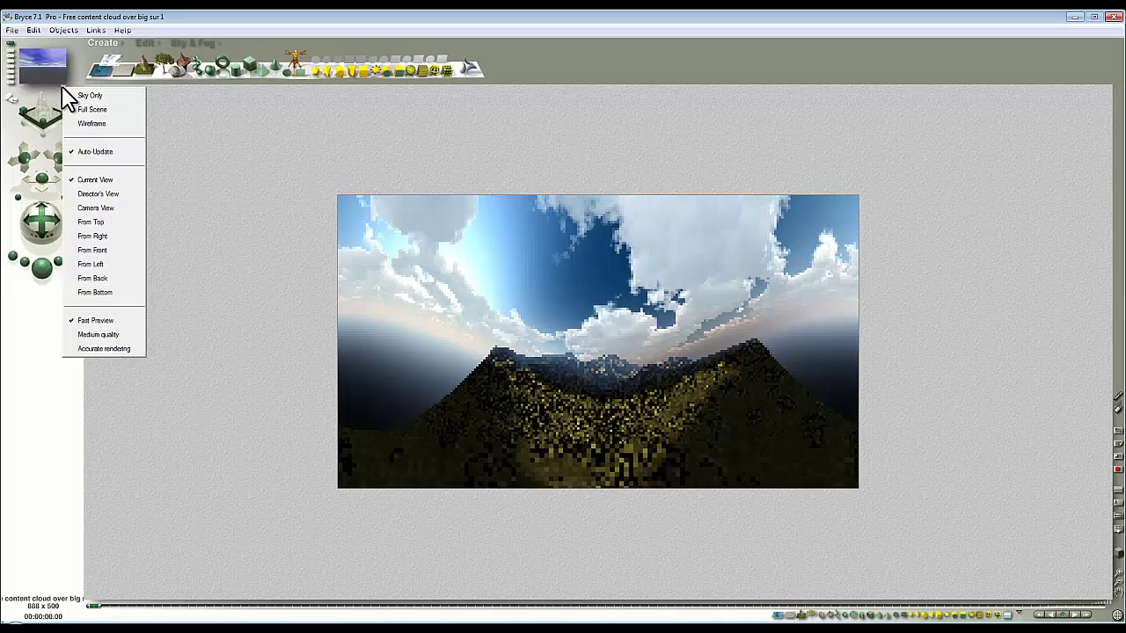
left_click(94, 319)
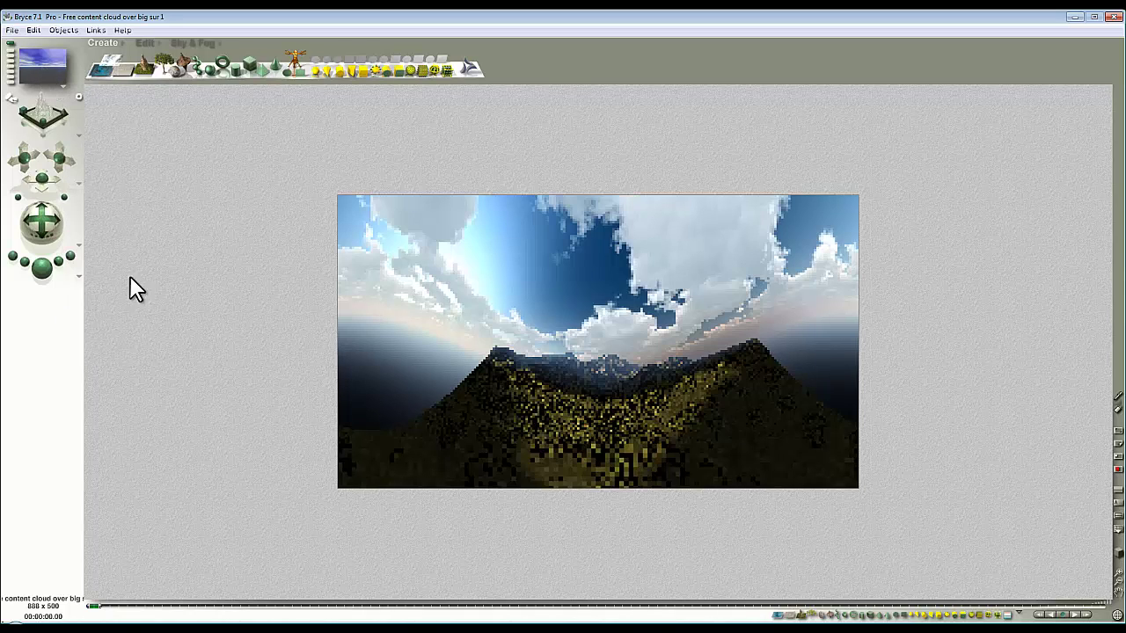
left_click(52, 231)
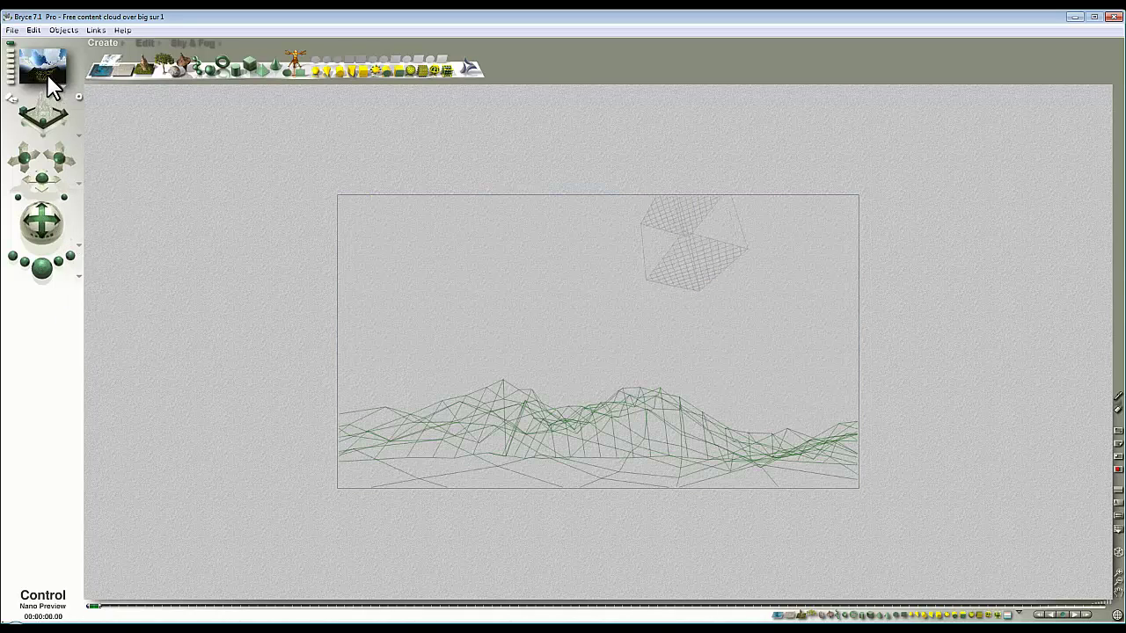
Return the camera projection to Perspective Projection and render the scene again.
left_click(78, 276)
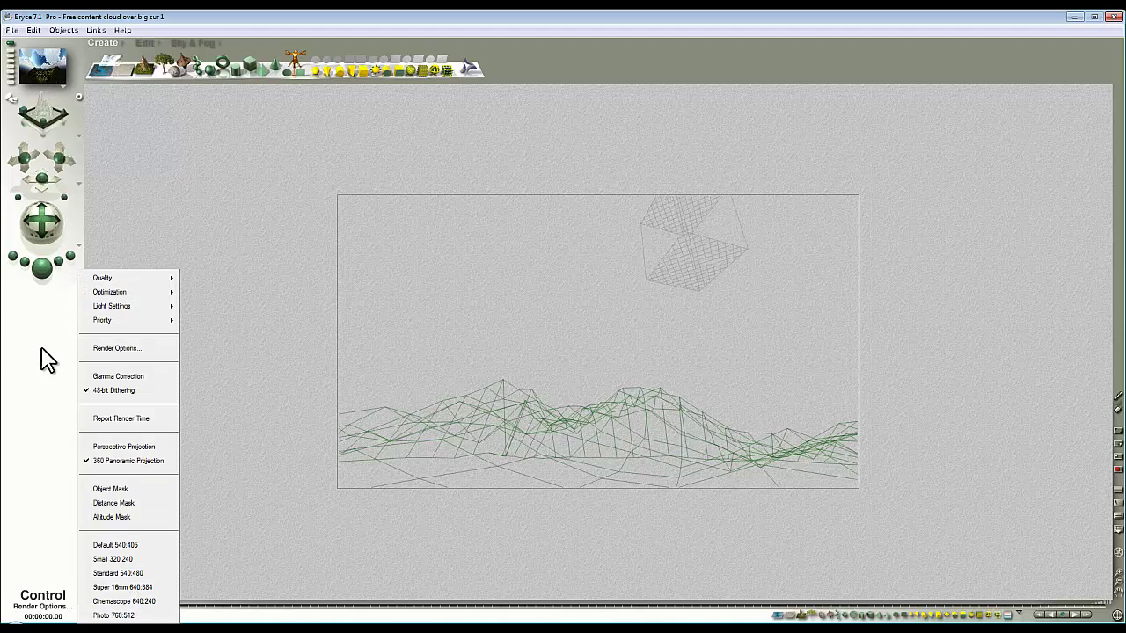
left_click(40, 344)
left_click(79, 275)
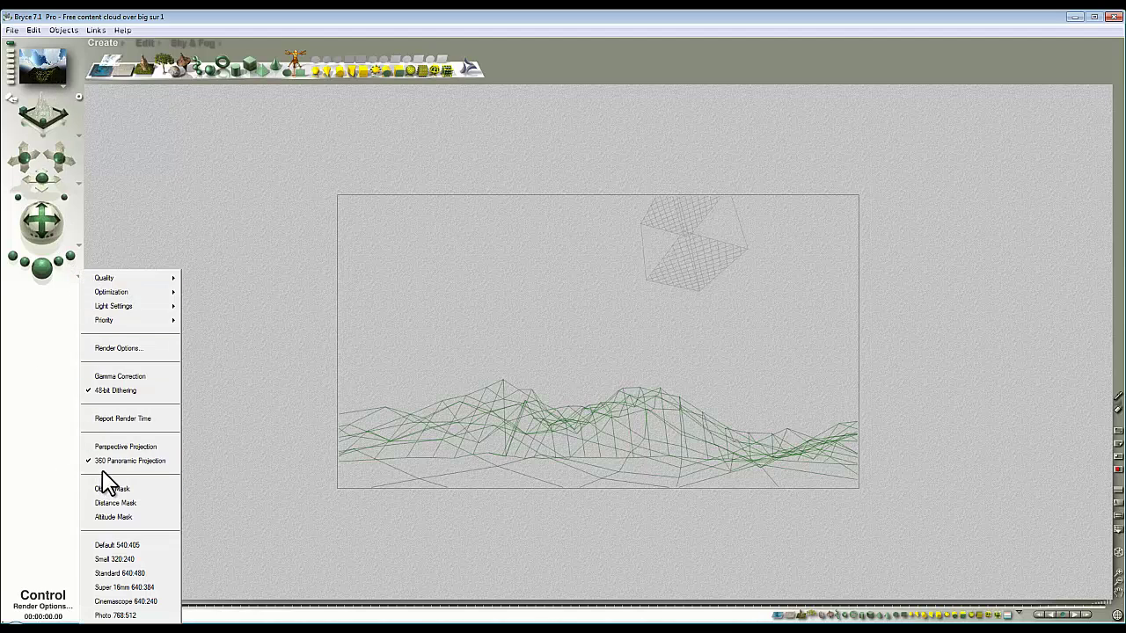
left_click(141, 461)
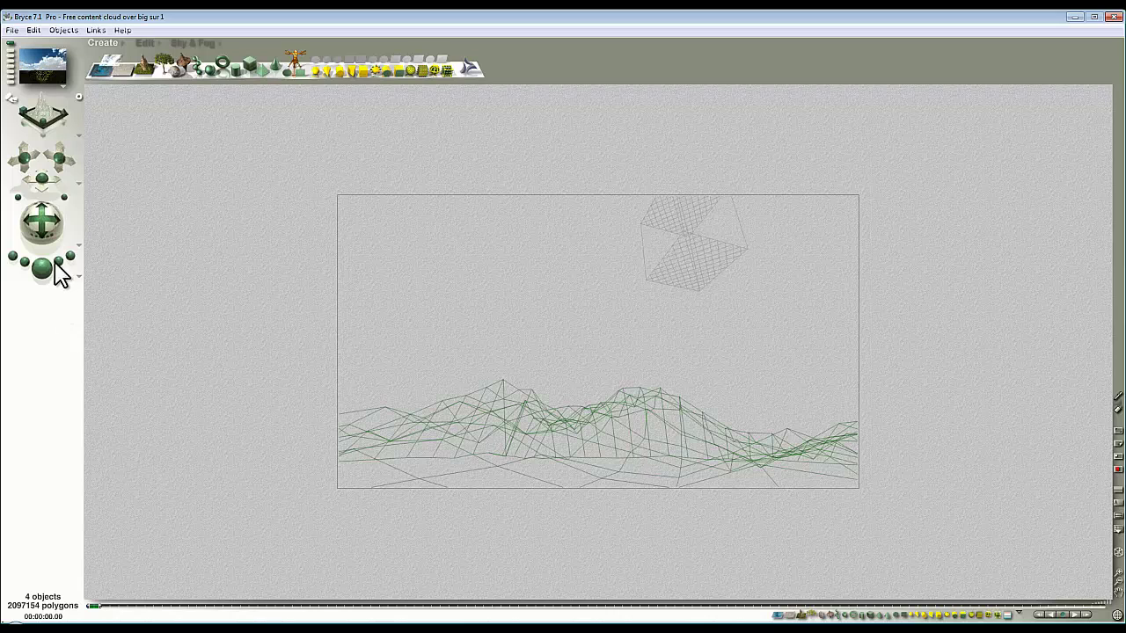
left_click(79, 276)
left_click(48, 353)
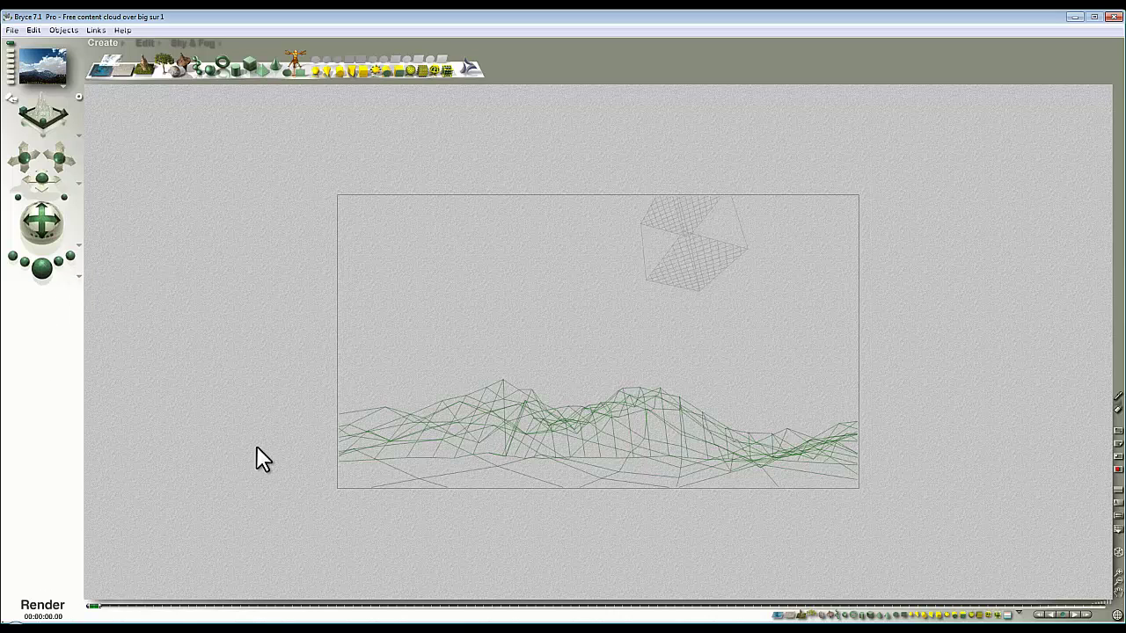
key("ctrl+r")
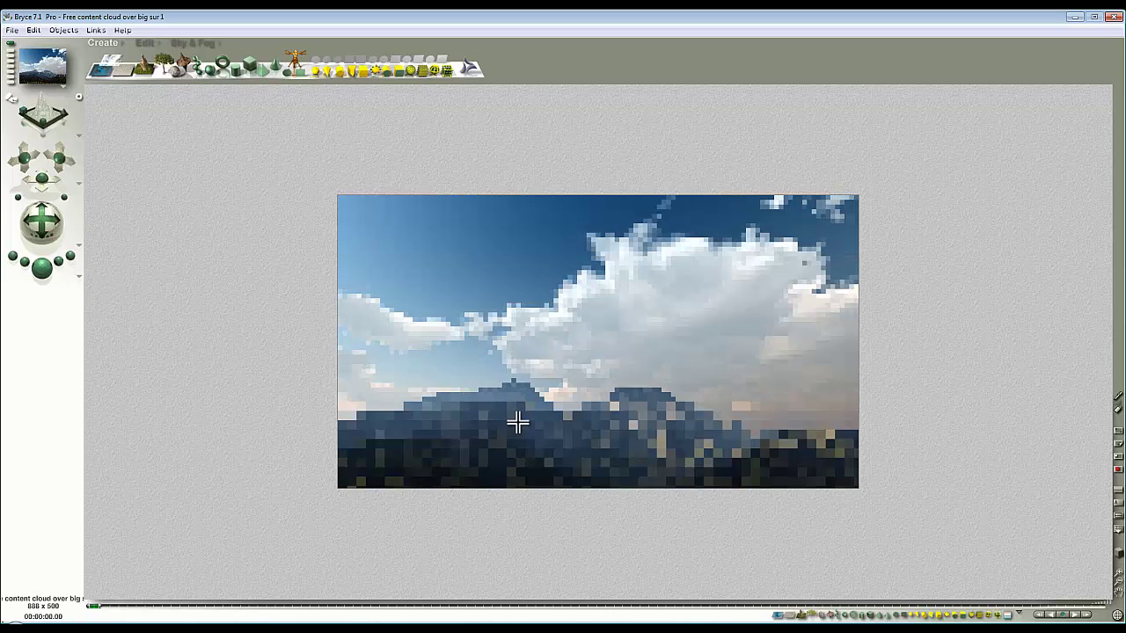
Revert the scene to its last saved version.
left_click(14, 32)
left_click(53, 149)
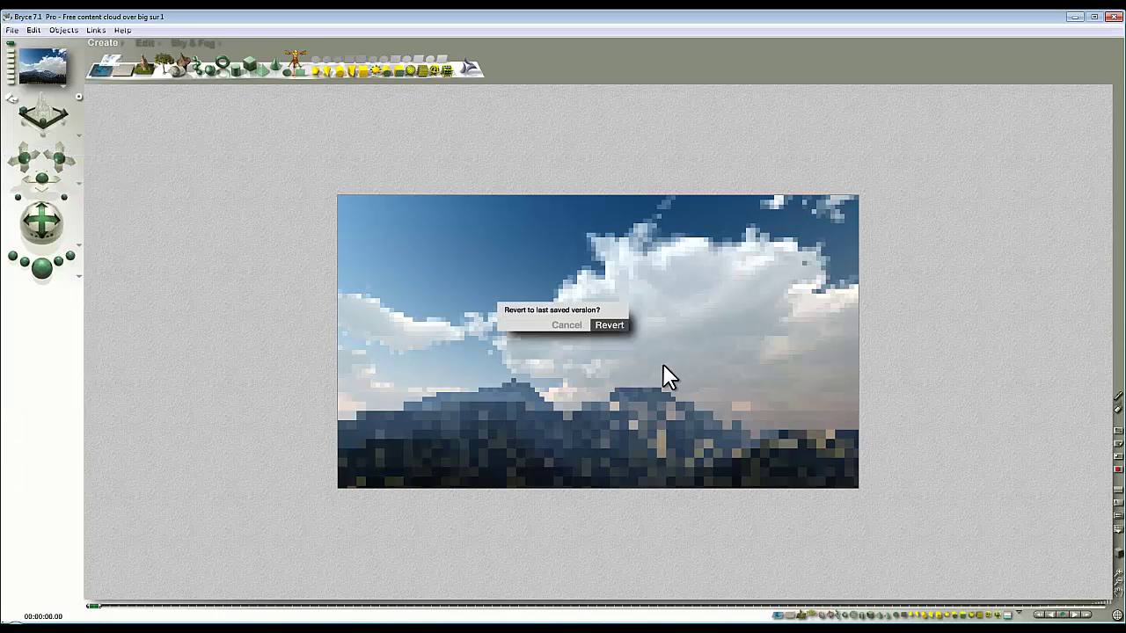
left_click(610, 325)
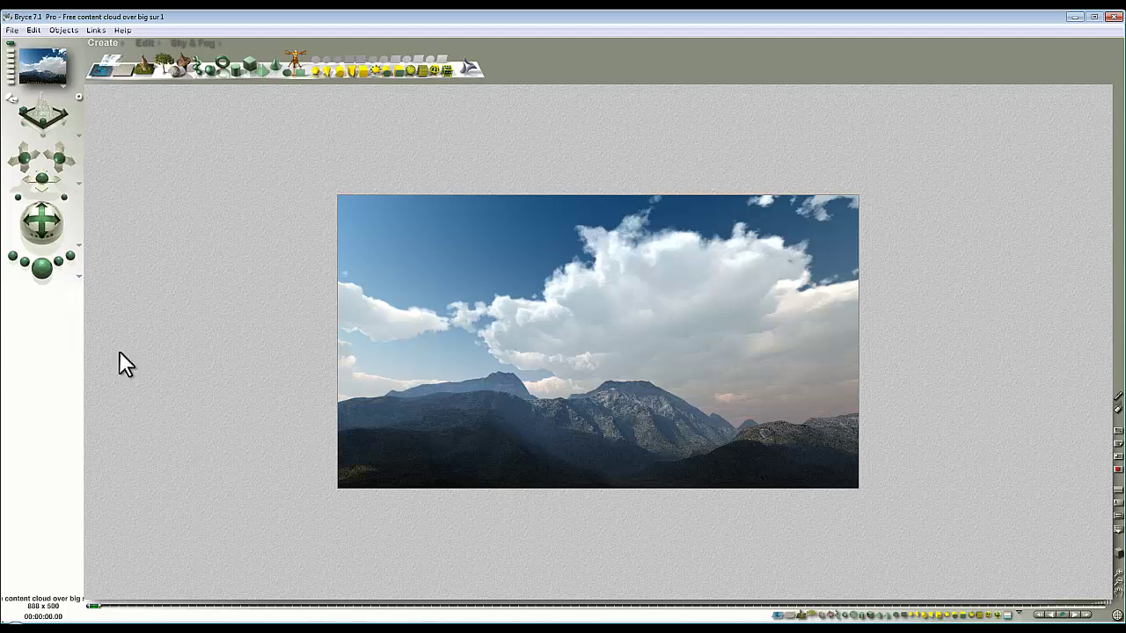
Render the reverted scene into its antialiasing pass and stop the render.
left_click(46, 277)
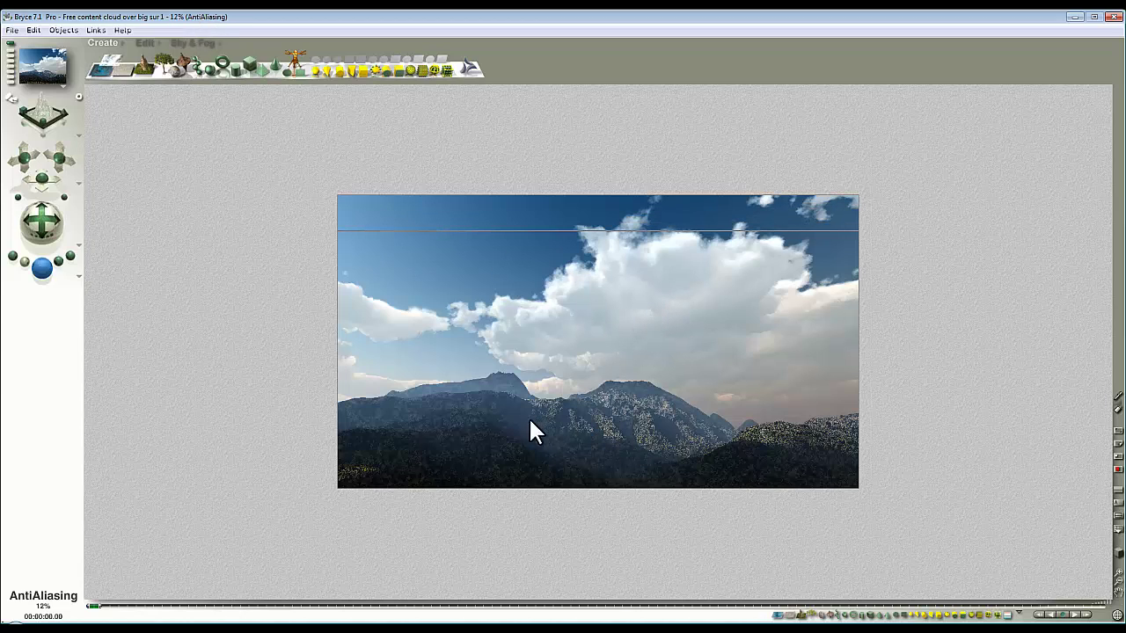
left_click(551, 348)
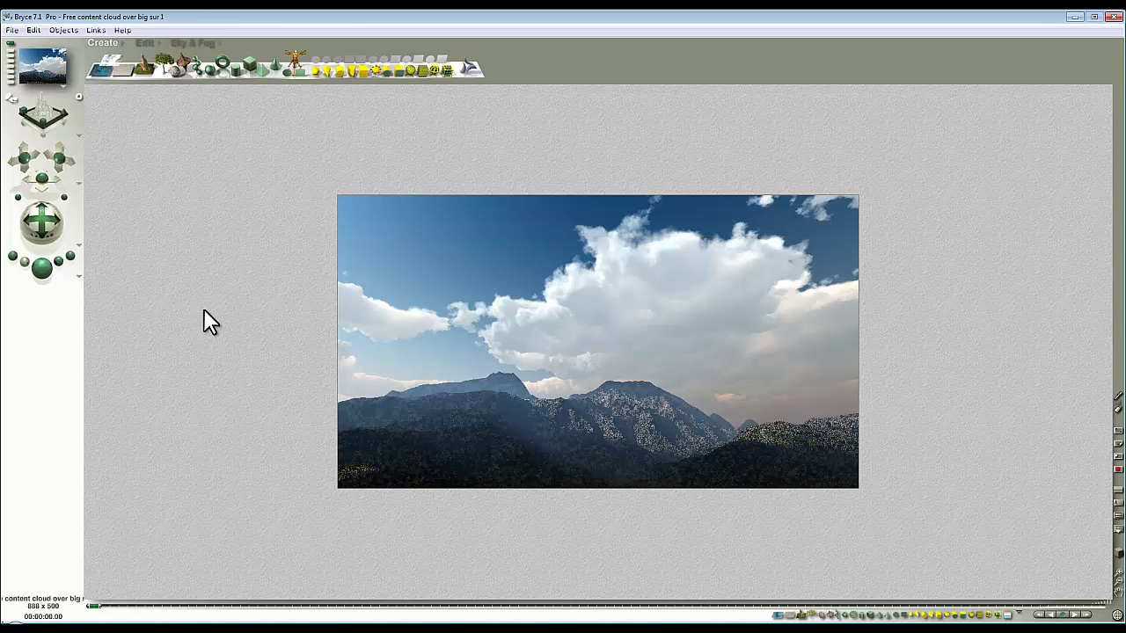
Start a fresh render, stop it early, and render only a small selected area on the central mountain.
left_click(42, 269)
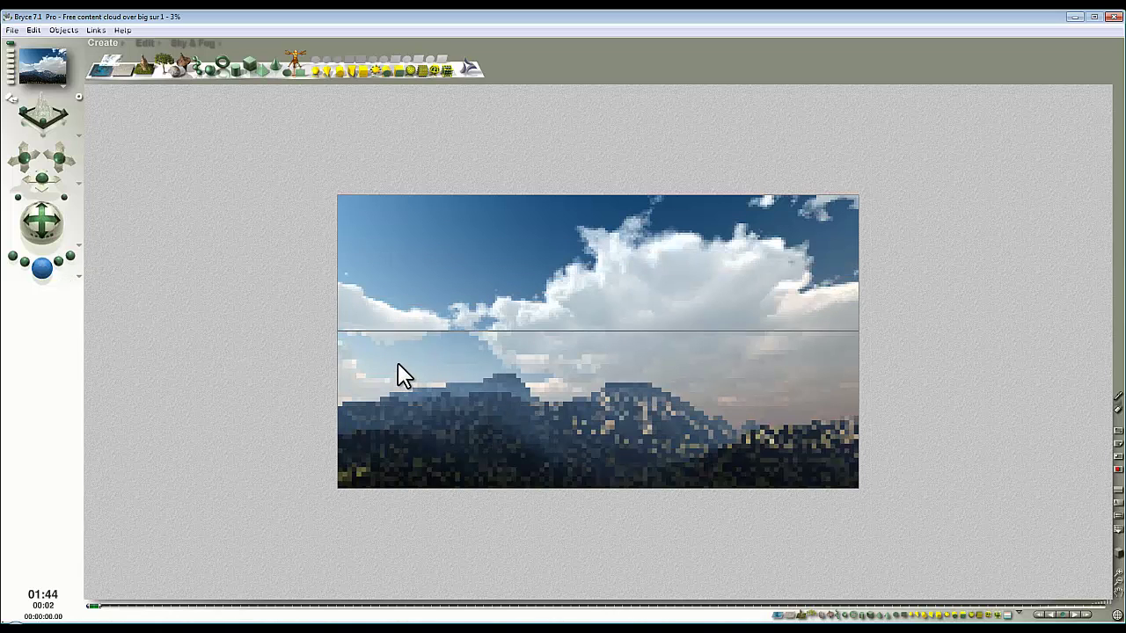
left_click(648, 414)
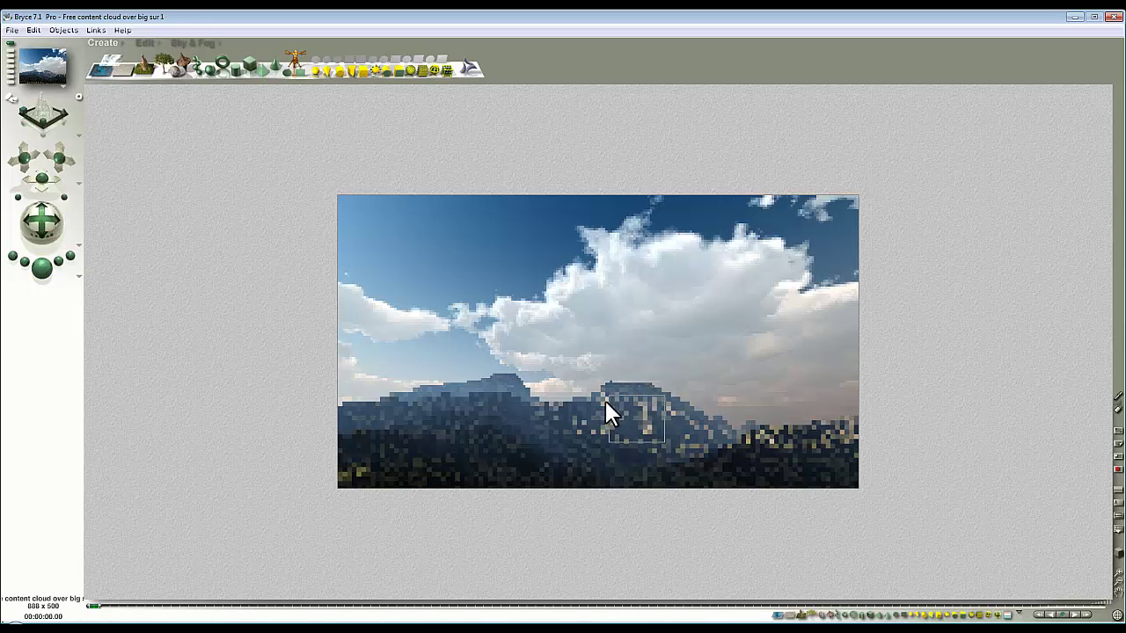
left_click(617, 442)
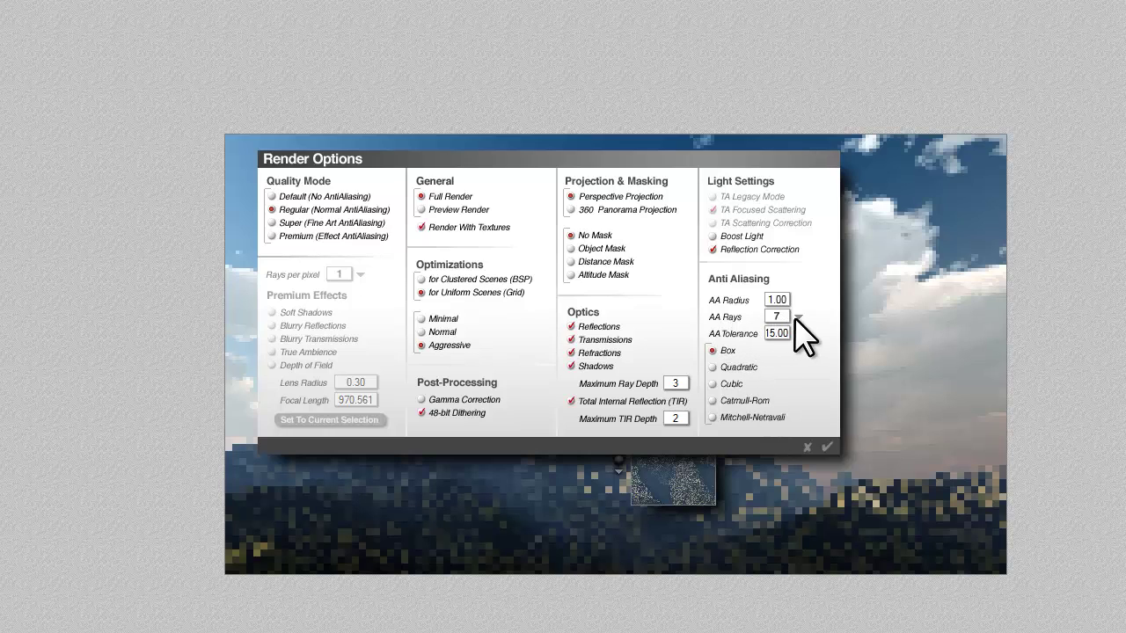
Examine the AA Rays, Gamma Correction and 48-bit Dithering settings in Render Options, and close the dialog.
left_click_drag(798, 314, 812, 302)
left_click(422, 400)
left_click(422, 412)
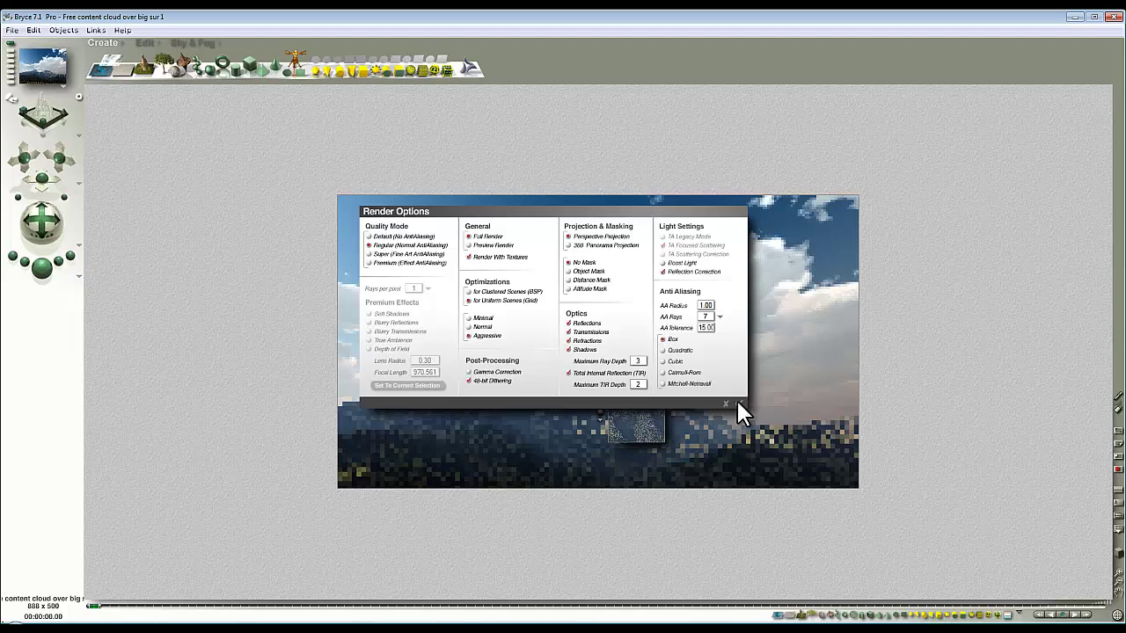
left_click(740, 405)
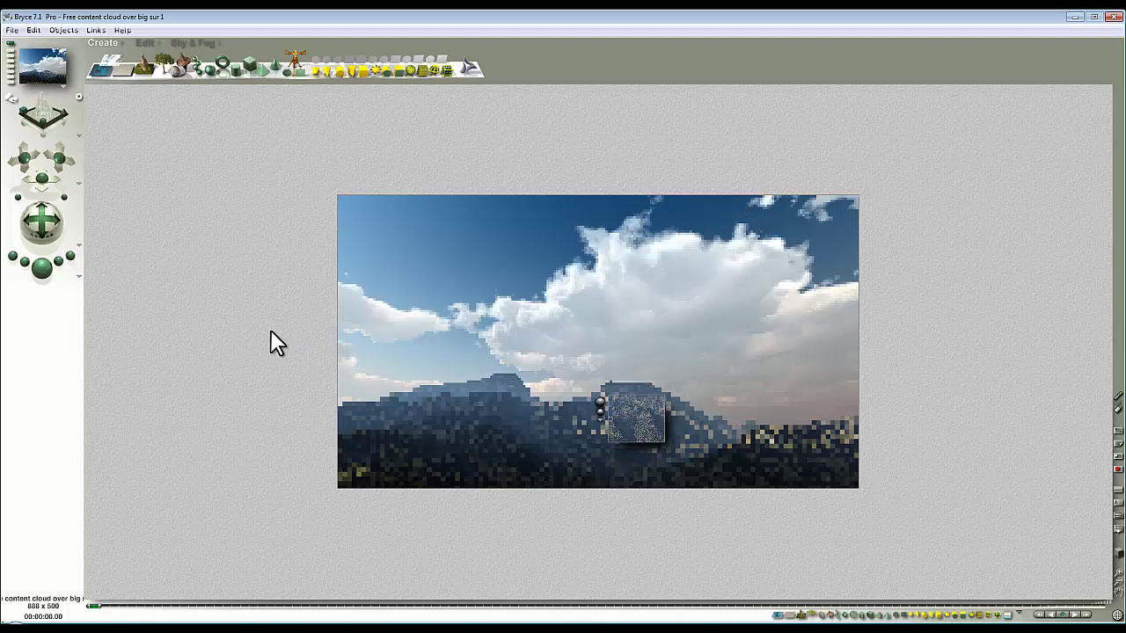
Resume the stopped render, and repeatedly clear the image and render the scene from scratch.
left_click(56, 262)
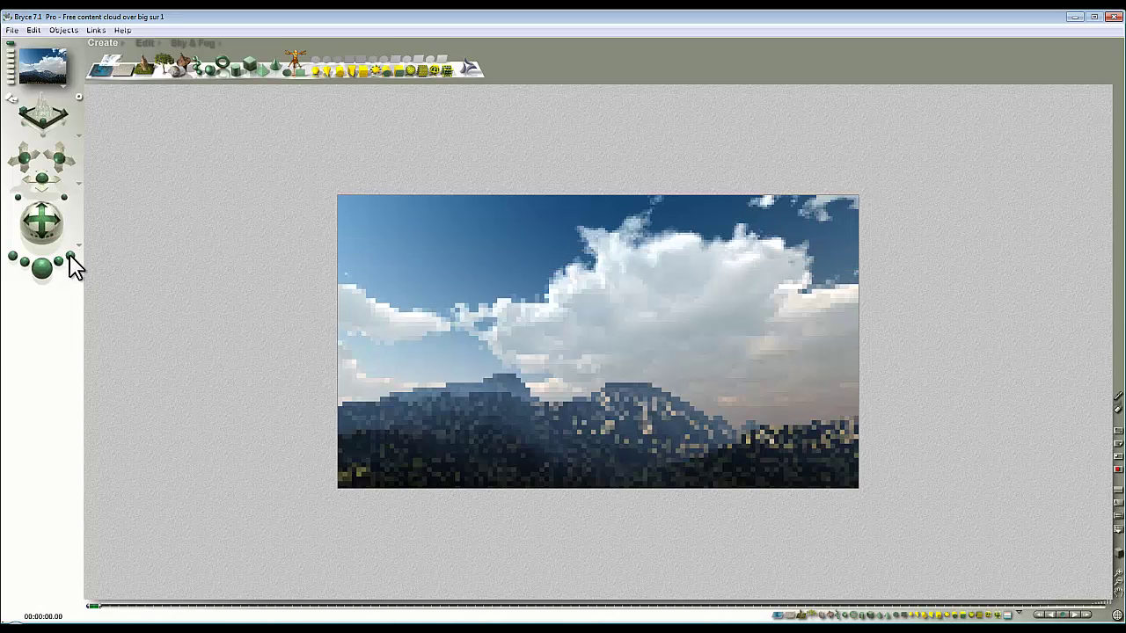
left_click(71, 256)
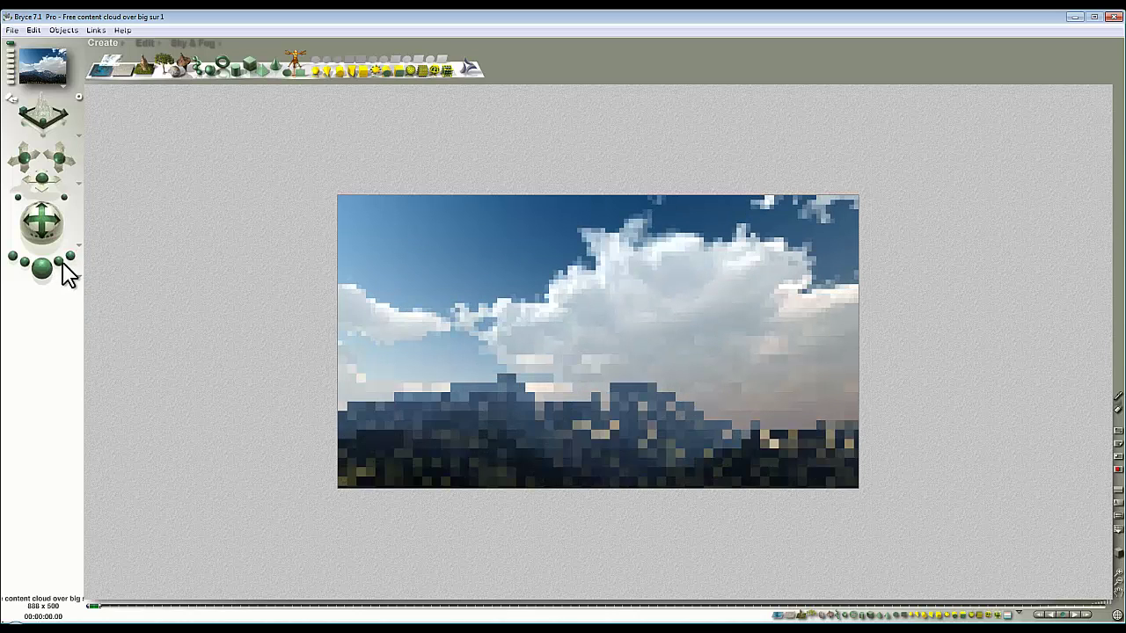
left_click(72, 257)
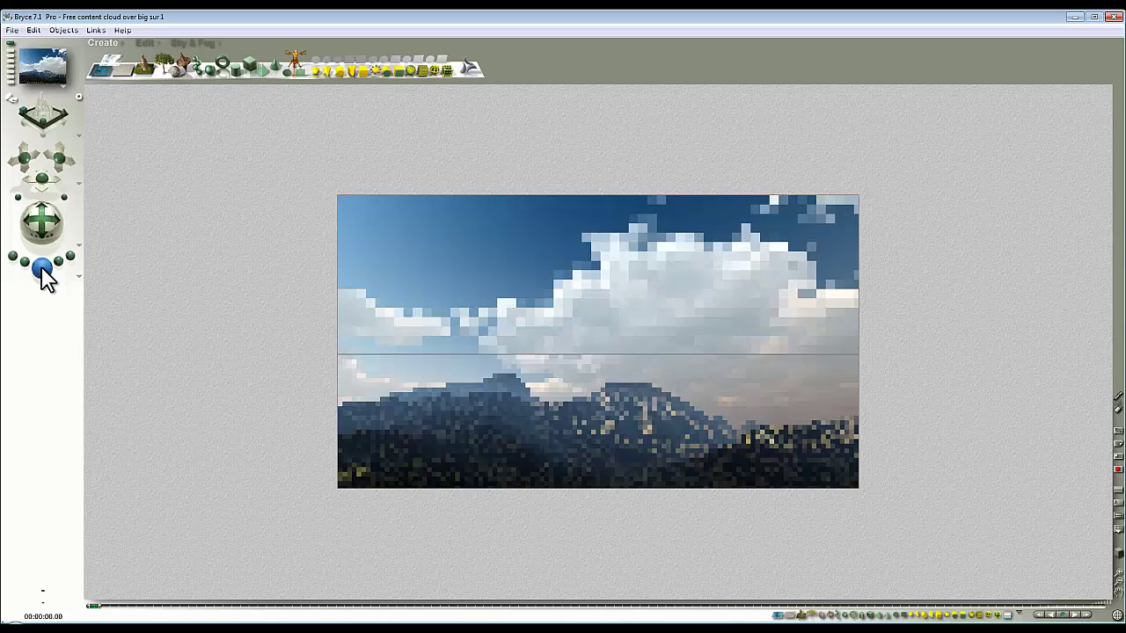
left_click(70, 263)
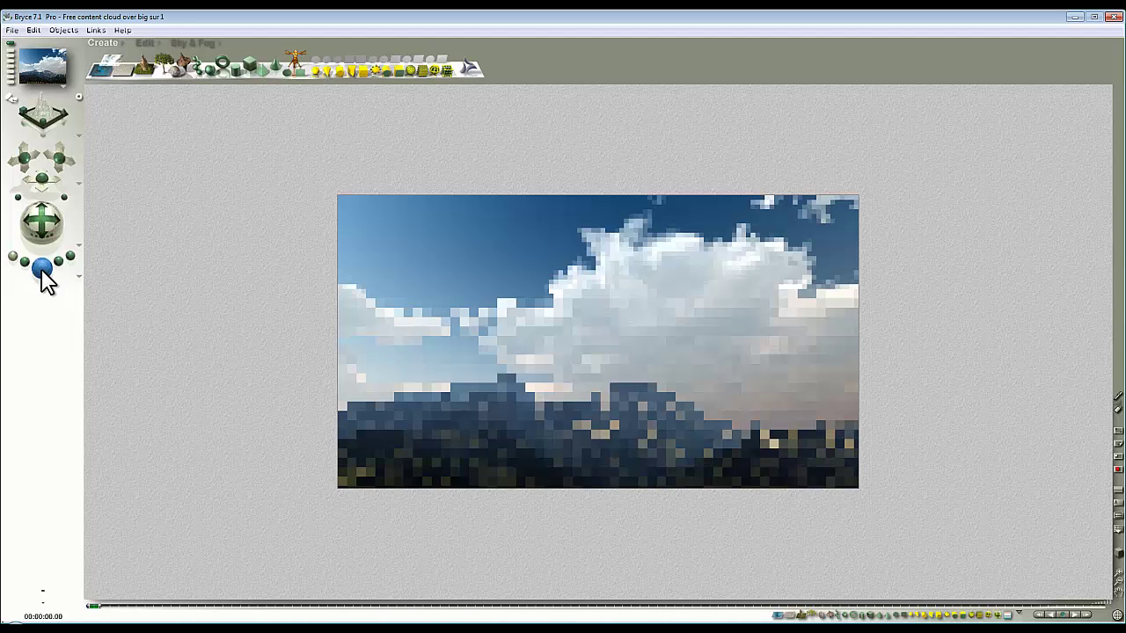
Render the scene with textures turned off, and render it again with textures.
left_click(44, 279)
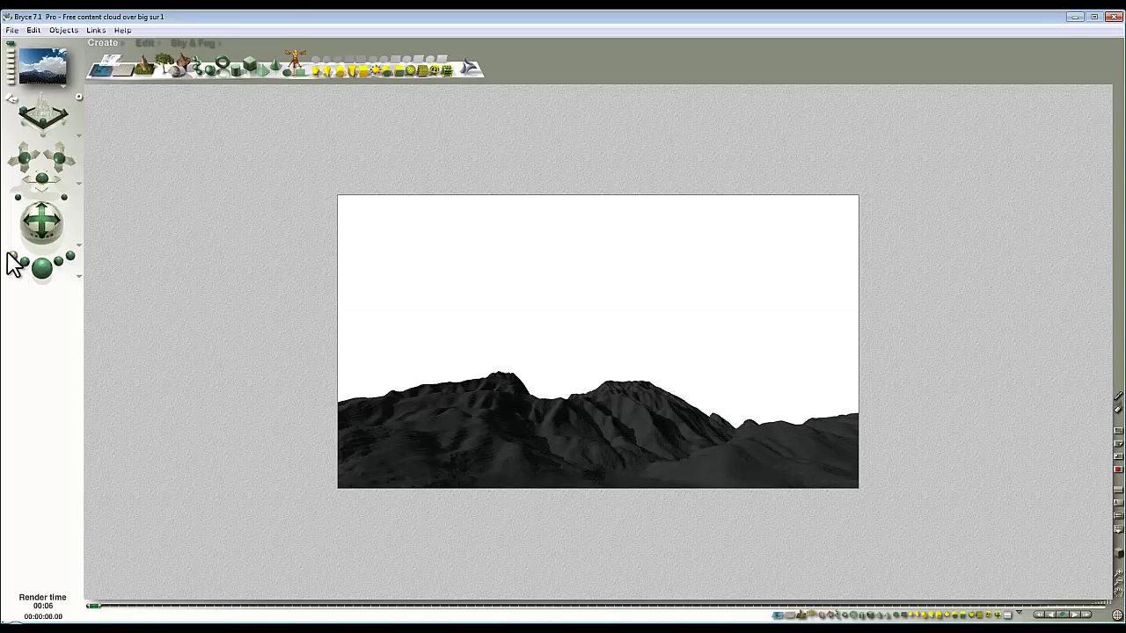
key("ctrl+r")
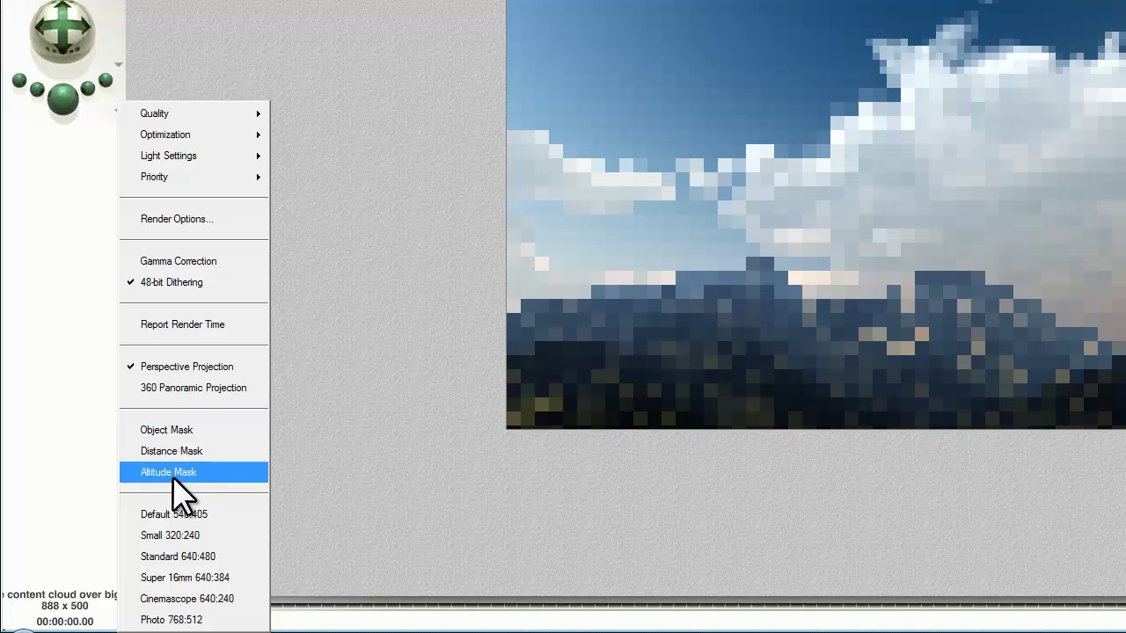
Select the Big Sur terrain and render it with Object Mask turned on.
left_click(252, 452)
left_click(935, 352)
left_click(965, 356)
left_click(117, 110)
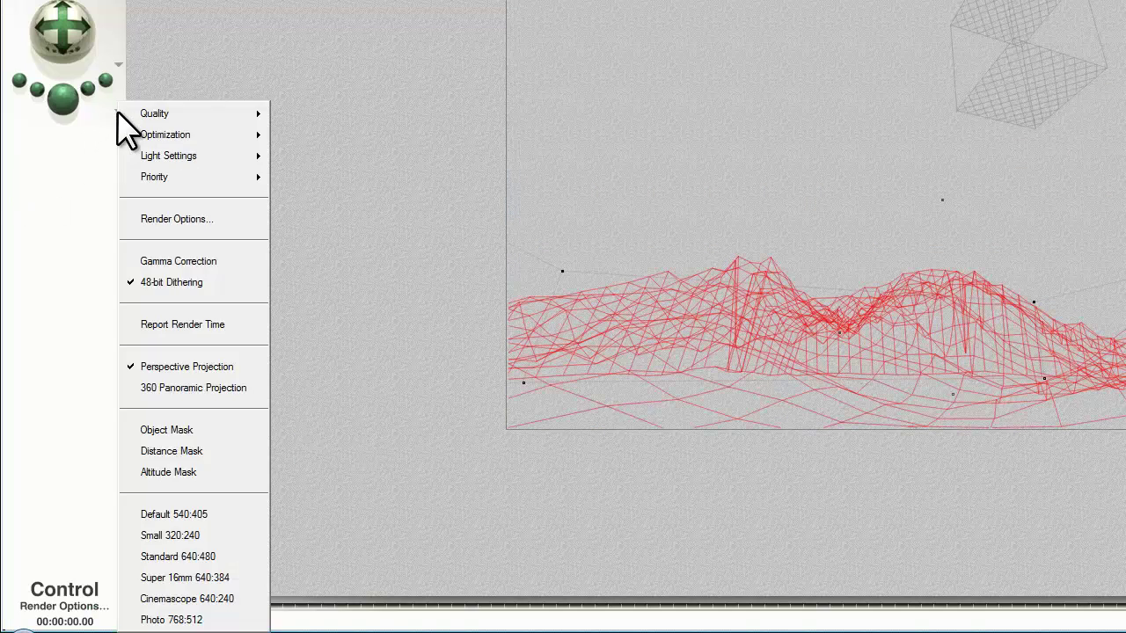
left_click(182, 431)
left_click(68, 97)
left_click(1018, 331)
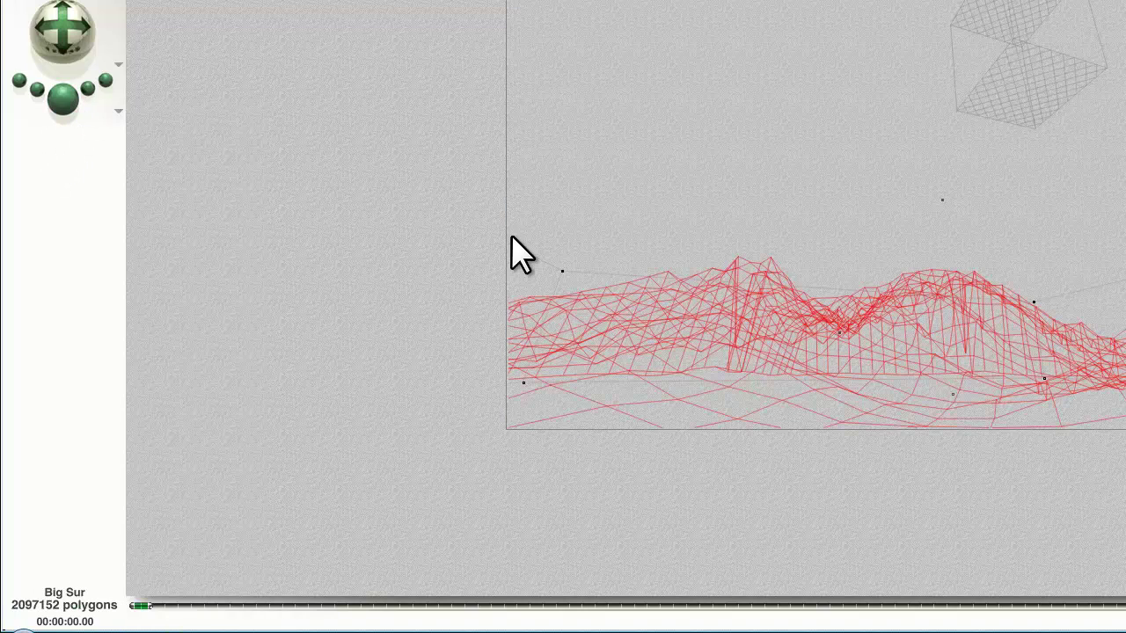
Change the render masking from Object Mask to Distance Mask.
left_click(117, 111)
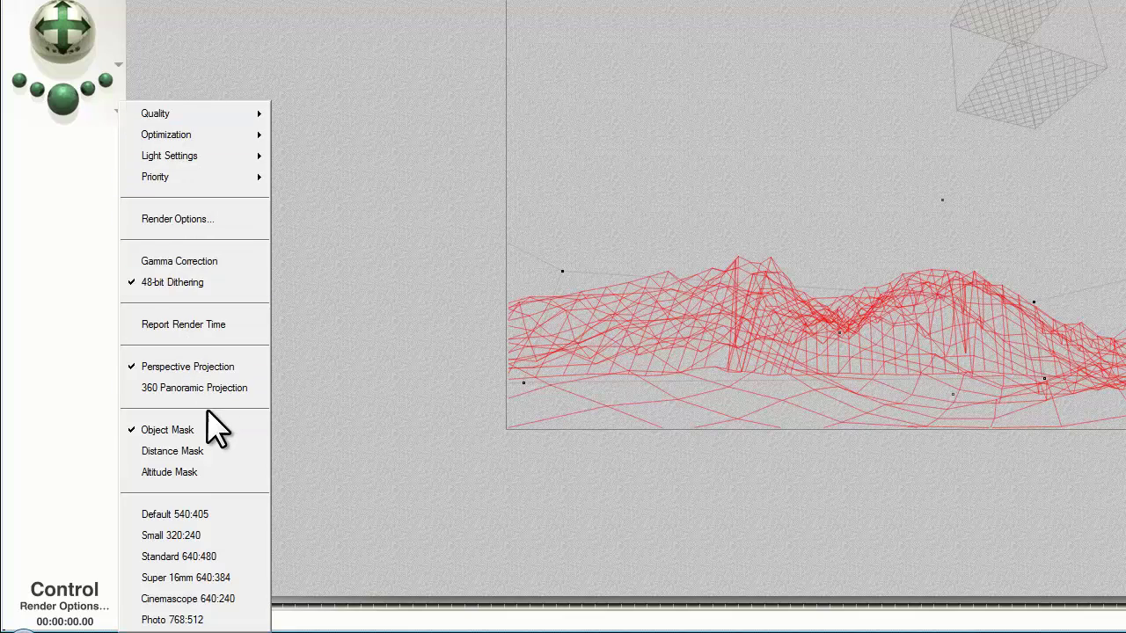
left_click(154, 451)
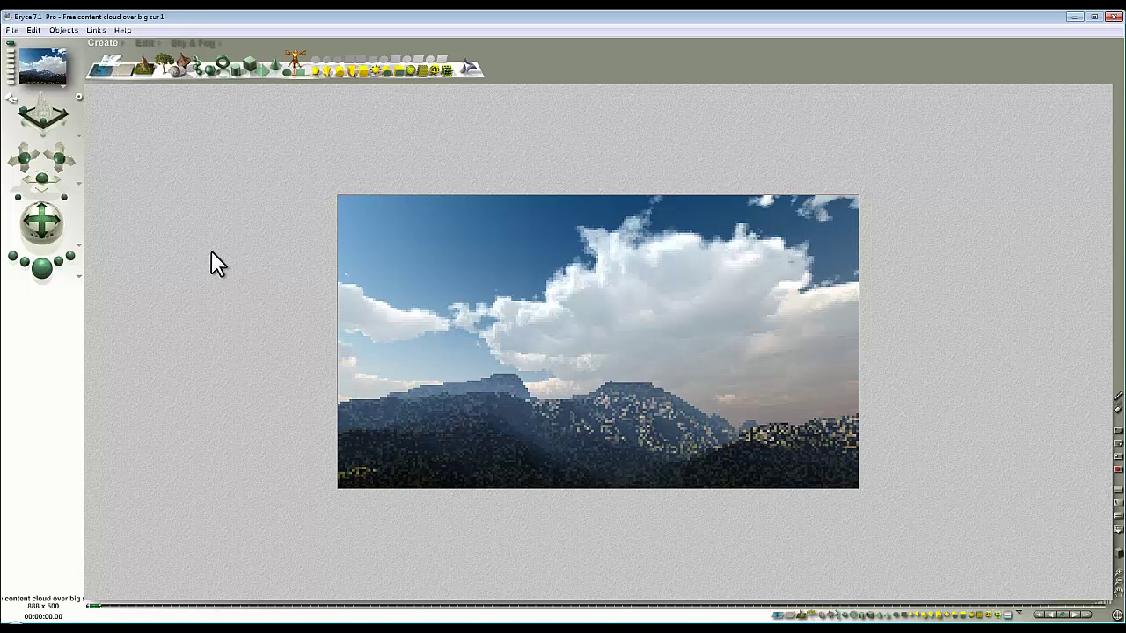
Examine the output size and print resolution settings in Render To Disk, and close the dialog.
left_click(13, 30)
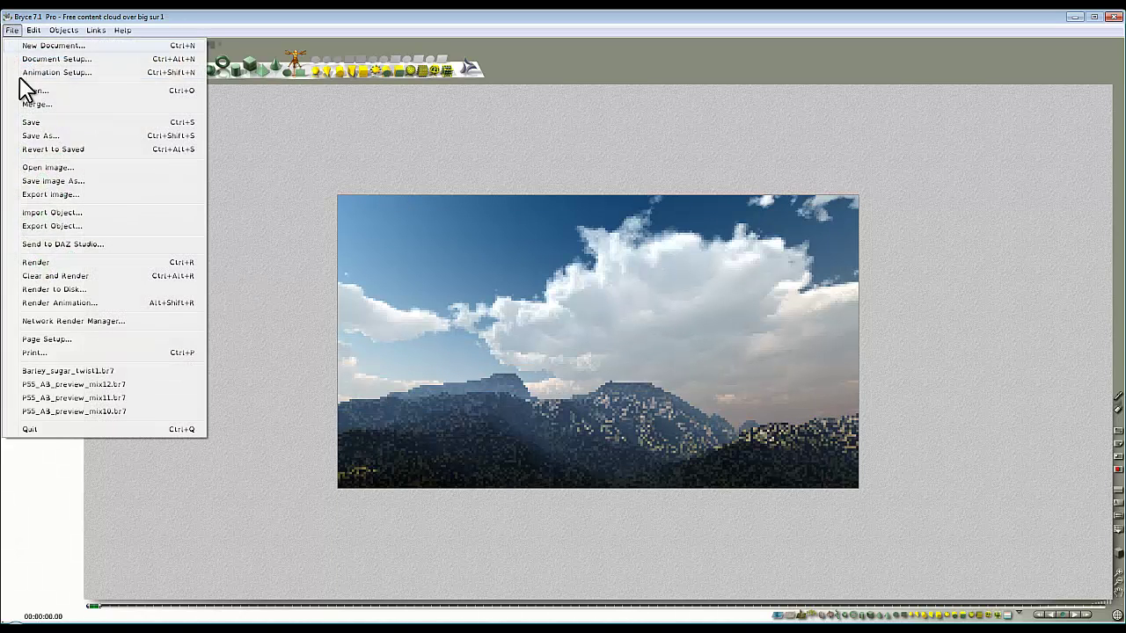
left_click(53, 292)
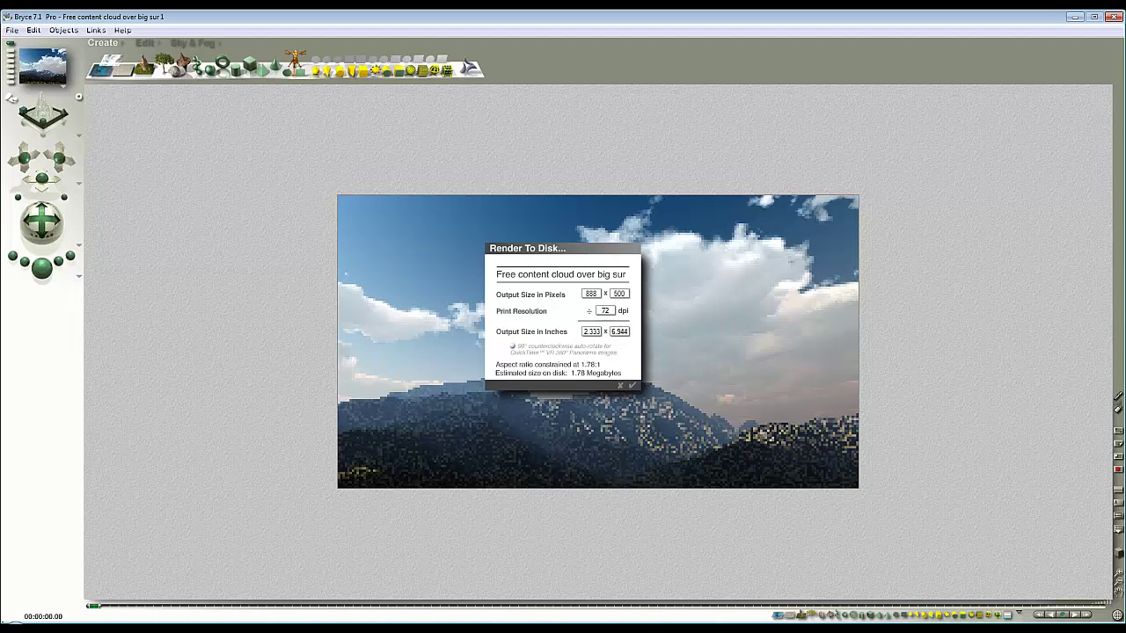
left_click(630, 385)
left_click(658, 377)
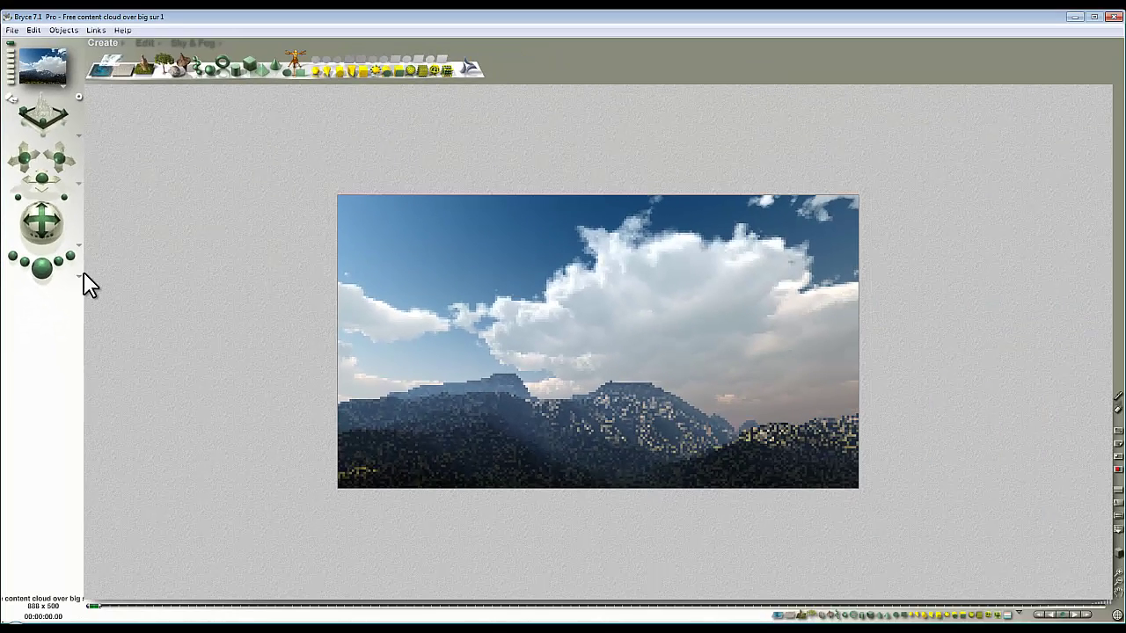
Set the Render Options quality mode to Super (Fine Art AntiAliasing) with 16 rays per pixel.
left_click(80, 277)
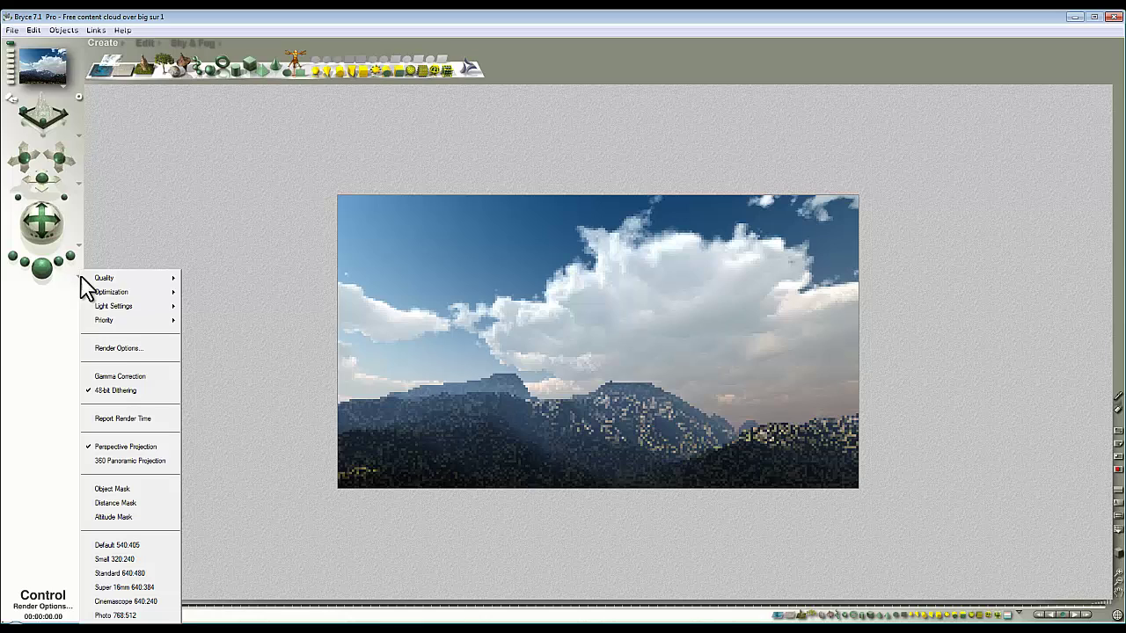
left_click(125, 352)
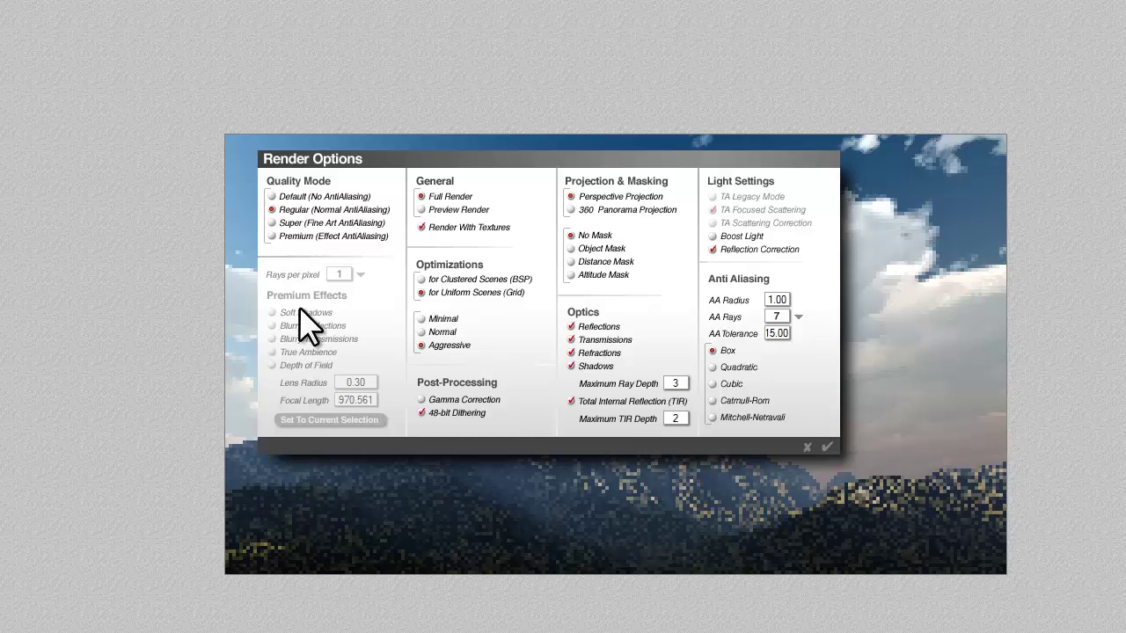
left_click(273, 223)
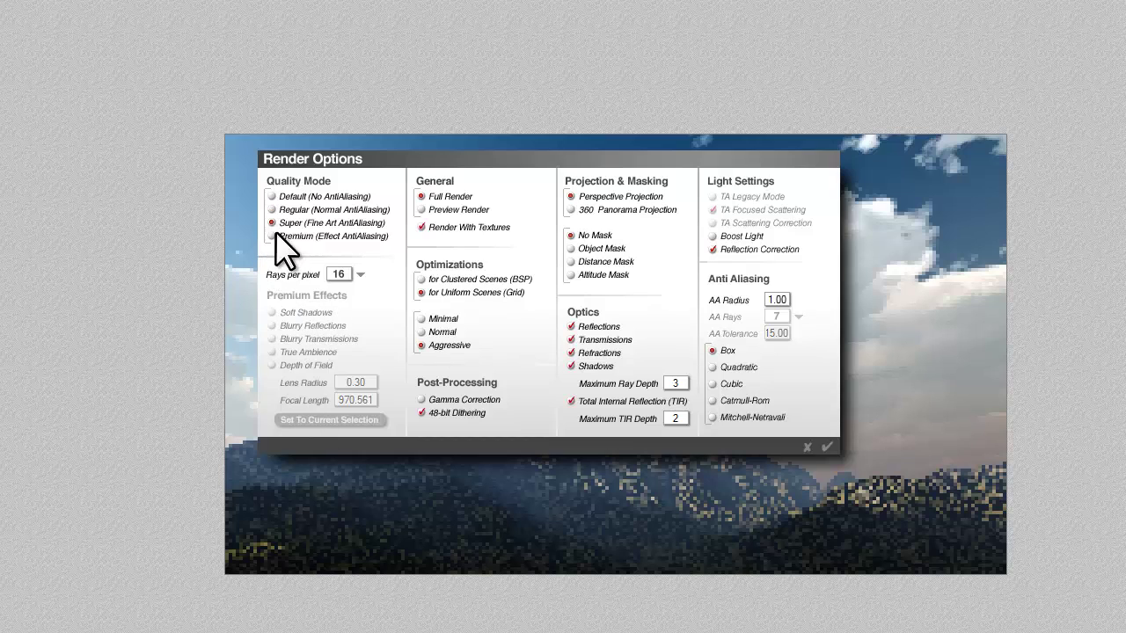
left_click(360, 275)
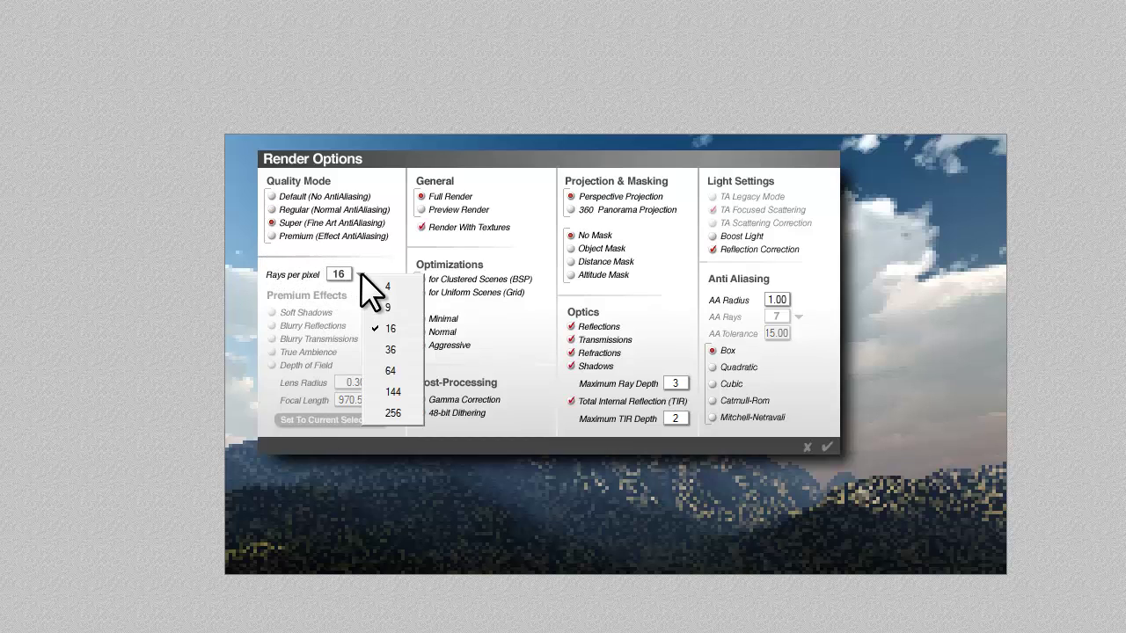
left_click(390, 327)
Set Premium quality, try Soft Shadows and True Ambience with TA Scattering Correction selected, and turn both premium effects off again.
left_click(272, 236)
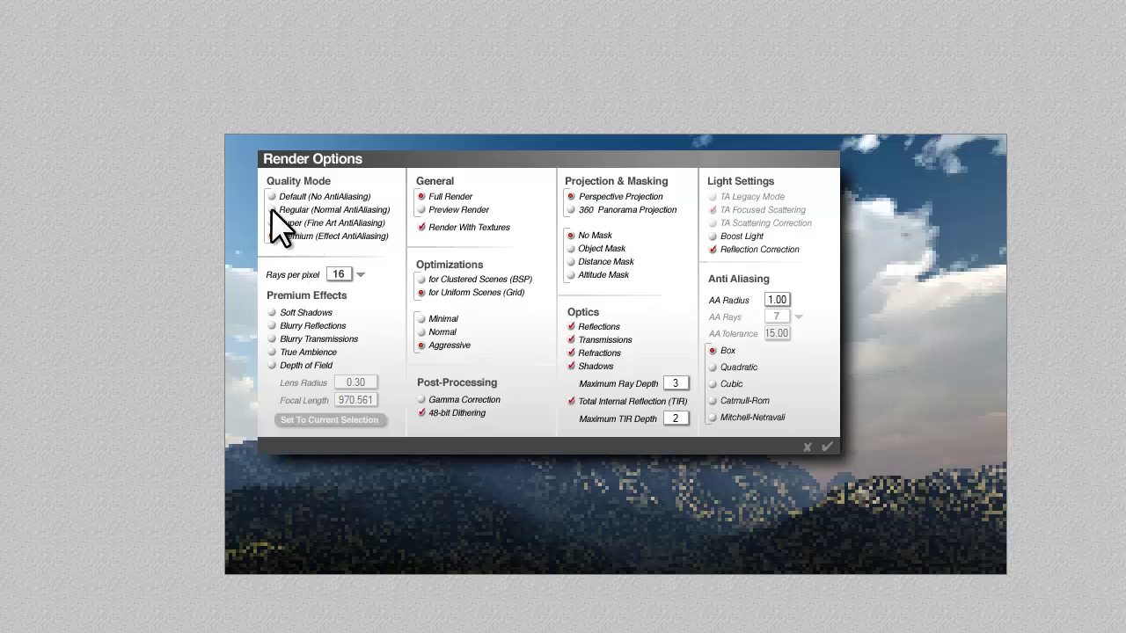
left_click(272, 312)
left_click(273, 314)
left_click(272, 352)
left_click(723, 223)
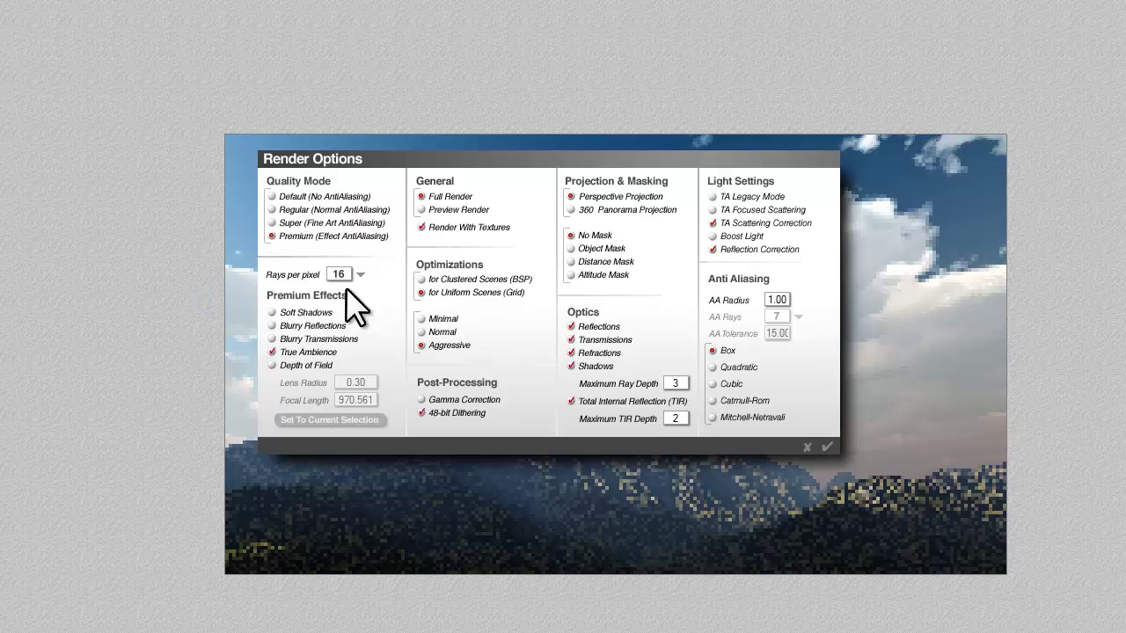
left_click(274, 351)
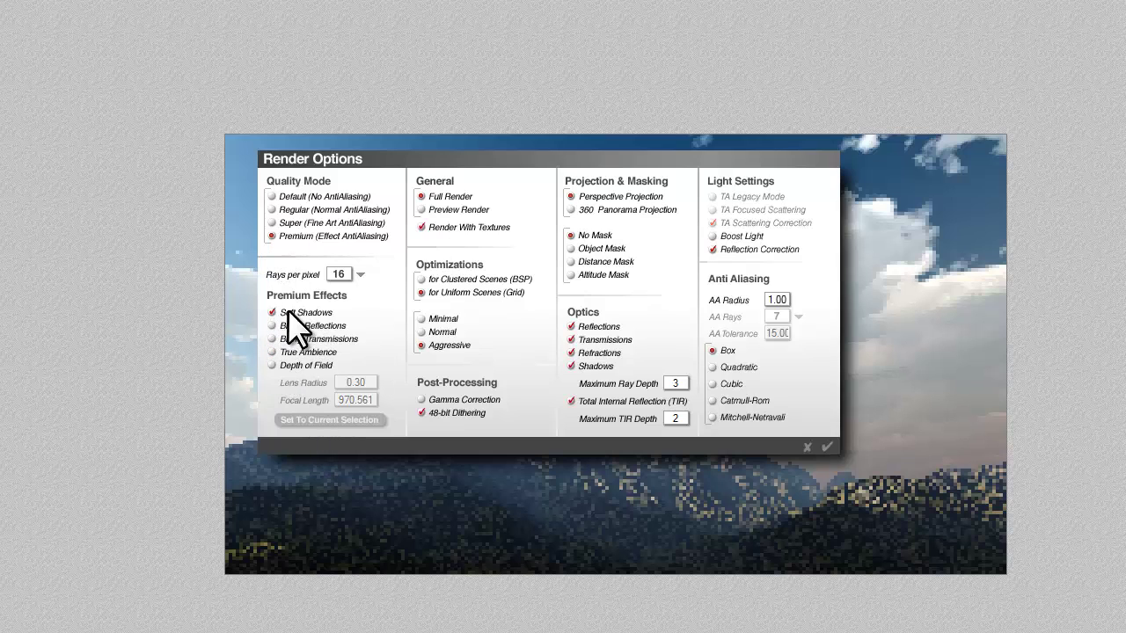
left_click(273, 312)
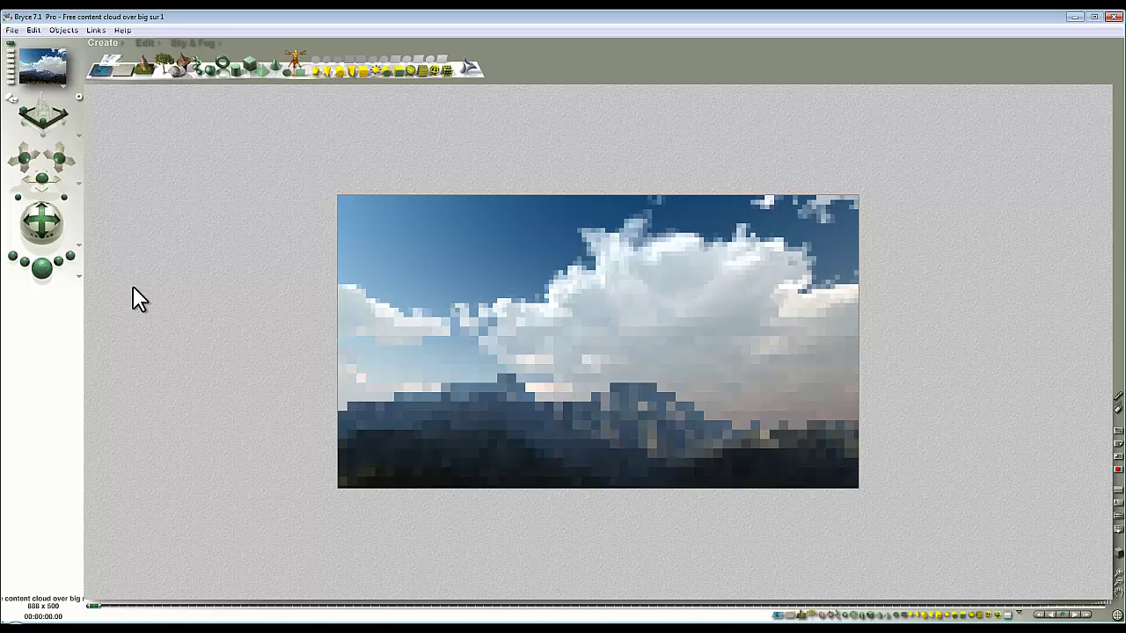
Reopen Render Options and set the quality mode to Regular (Normal AntiAliasing).
left_click(79, 246)
left_click(104, 320)
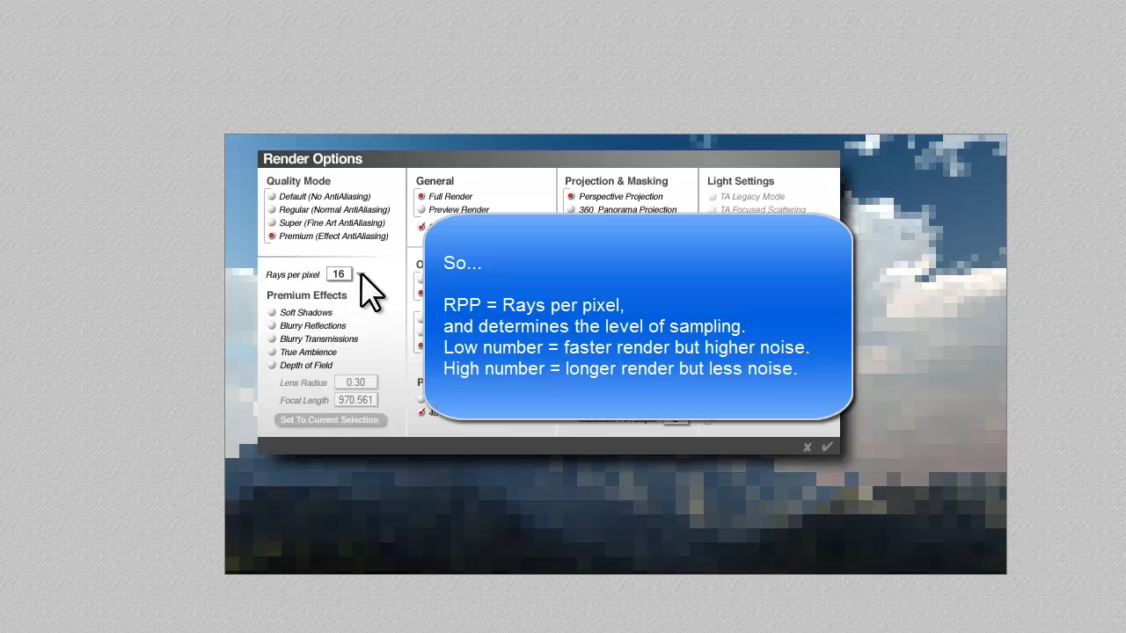
left_click(275, 211)
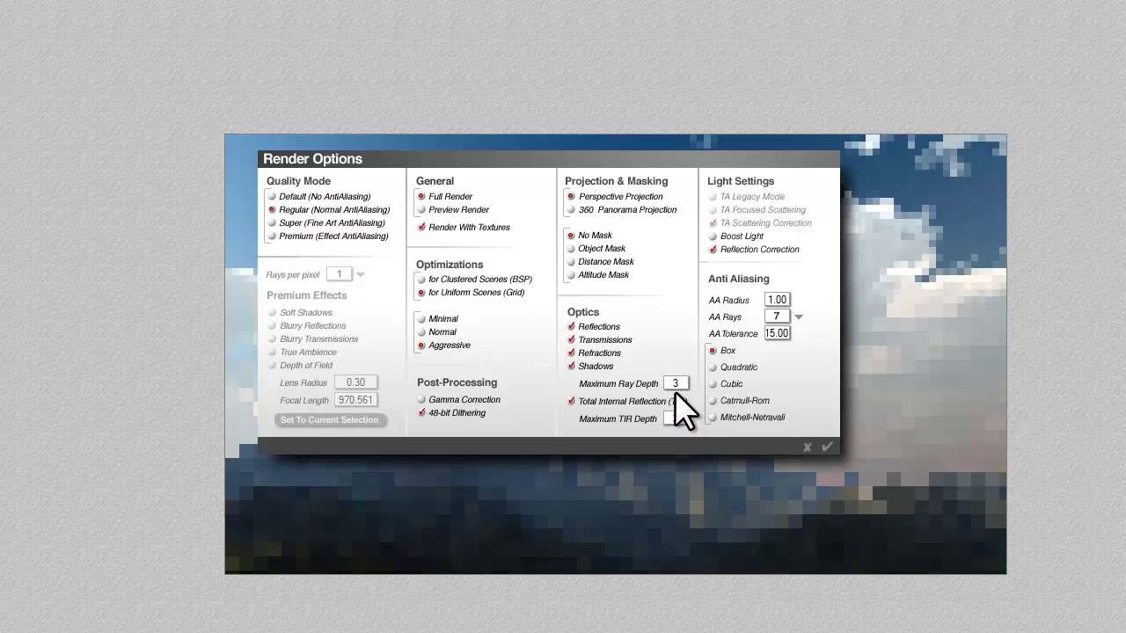
Try Premium quality with True Ambience, toggle Boost Light on and off, and return to Regular quality.
left_click(272, 235)
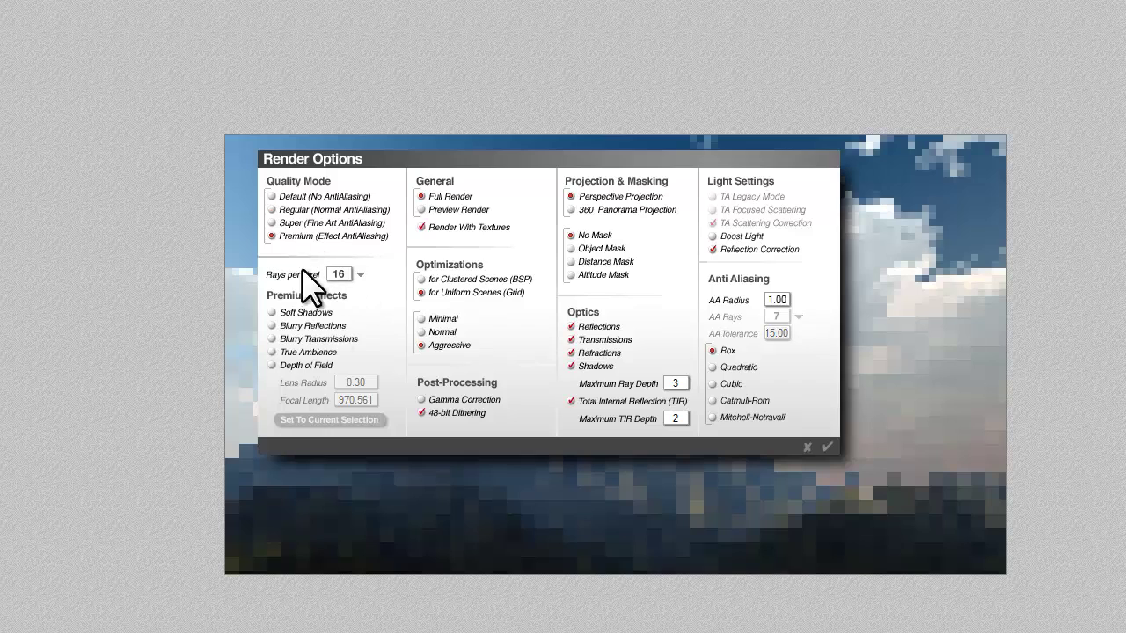
left_click(272, 352)
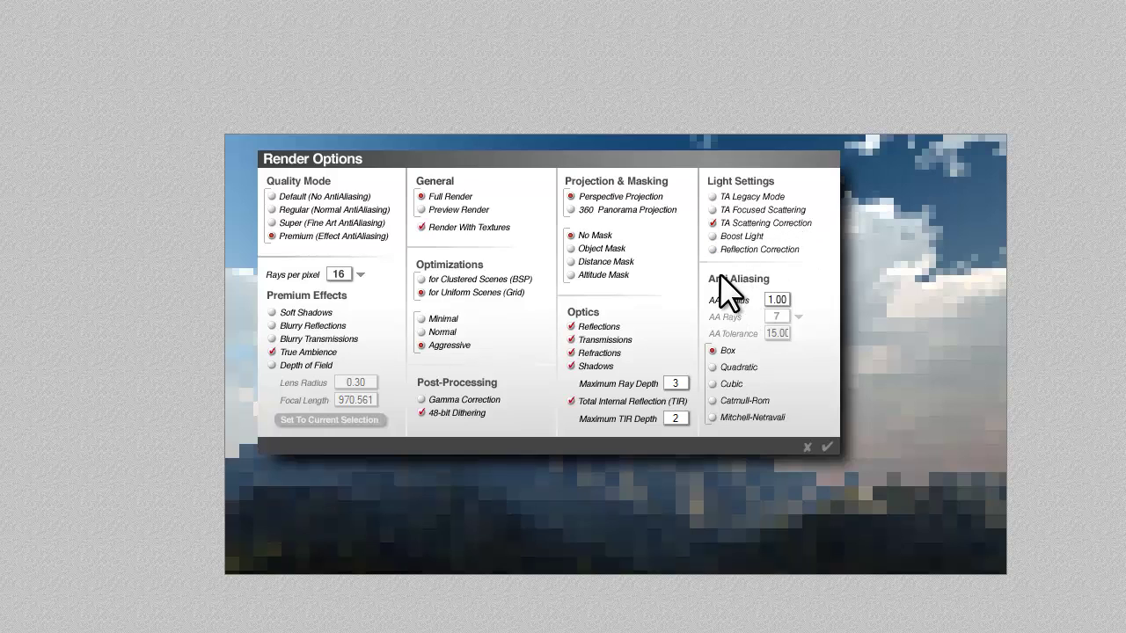
left_click(714, 236)
left_click(714, 236)
left_click(272, 210)
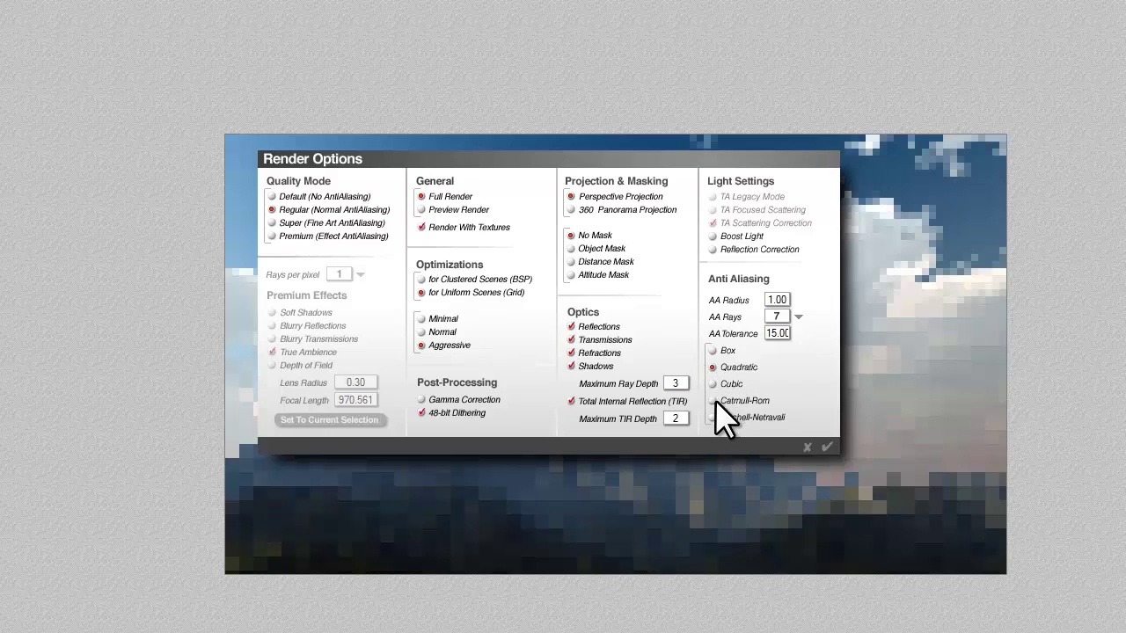
Try the Catmull-Rom anti-aliasing filter, return to Box, and check the available AA Rays values.
left_click(713, 401)
left_click(713, 351)
left_click(797, 318)
left_click(840, 335)
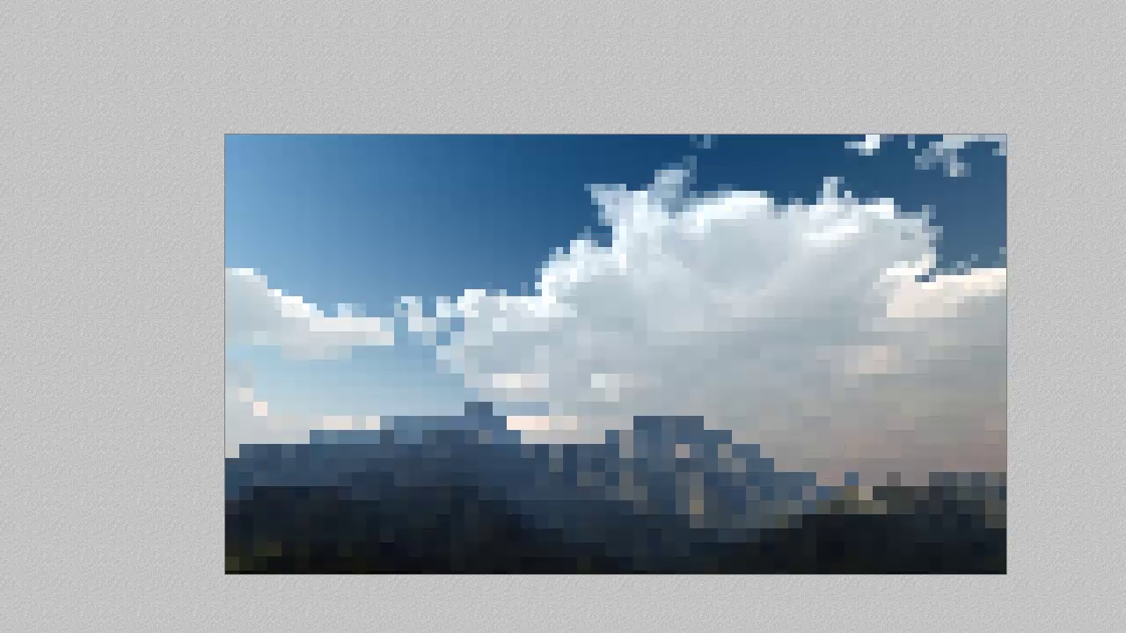
Turn on Report Render Time and render the scene.
left_click(78, 247)
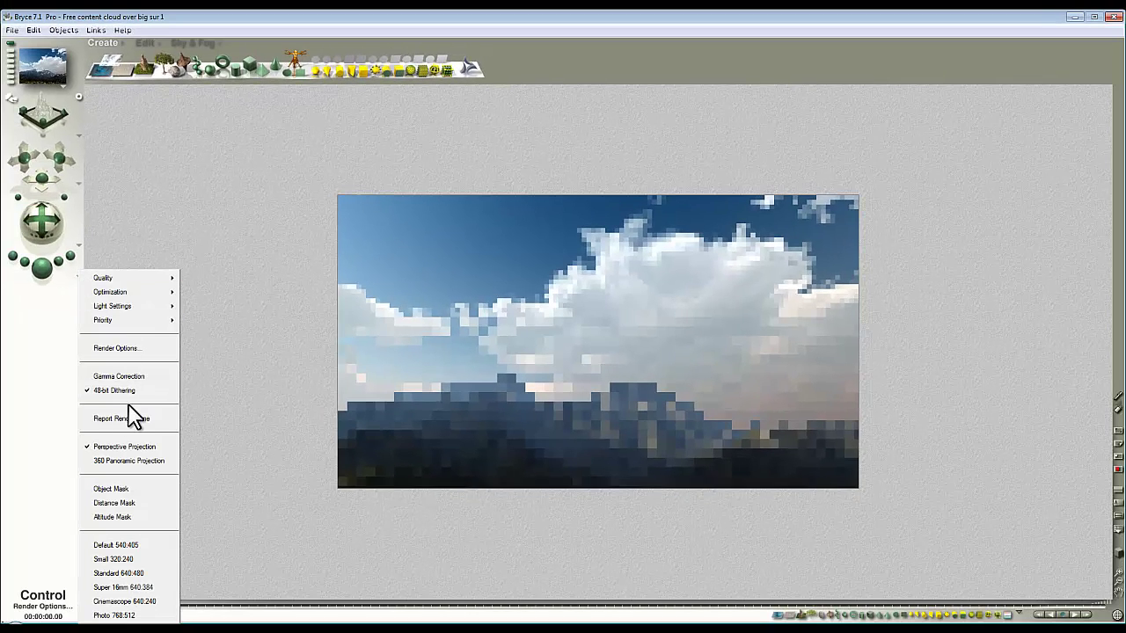
left_click(137, 419)
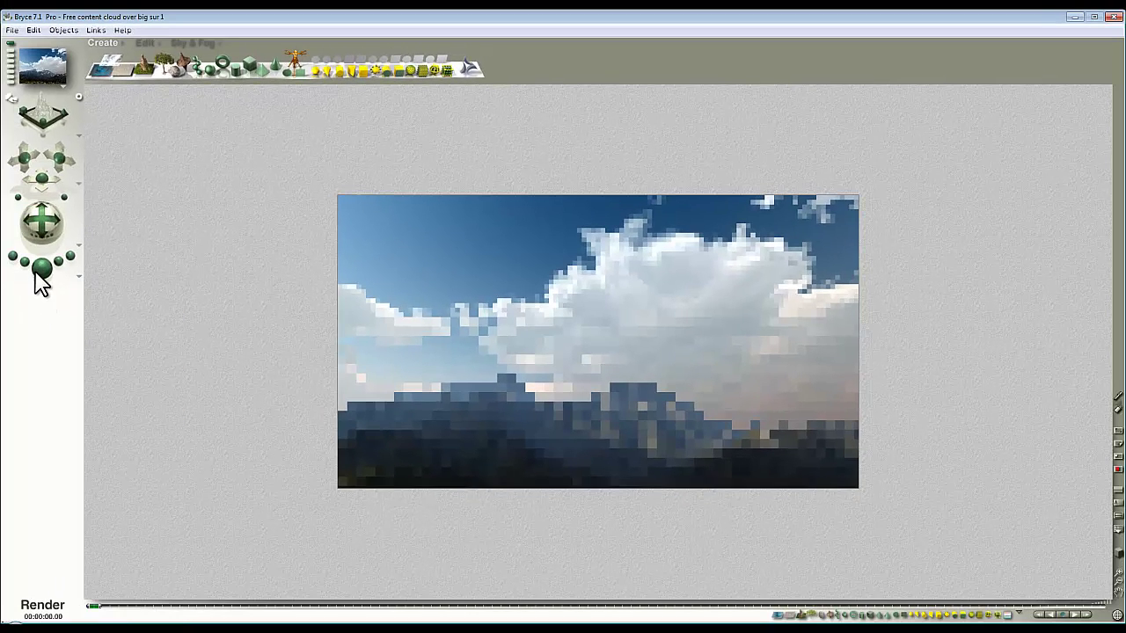
left_click(41, 268)
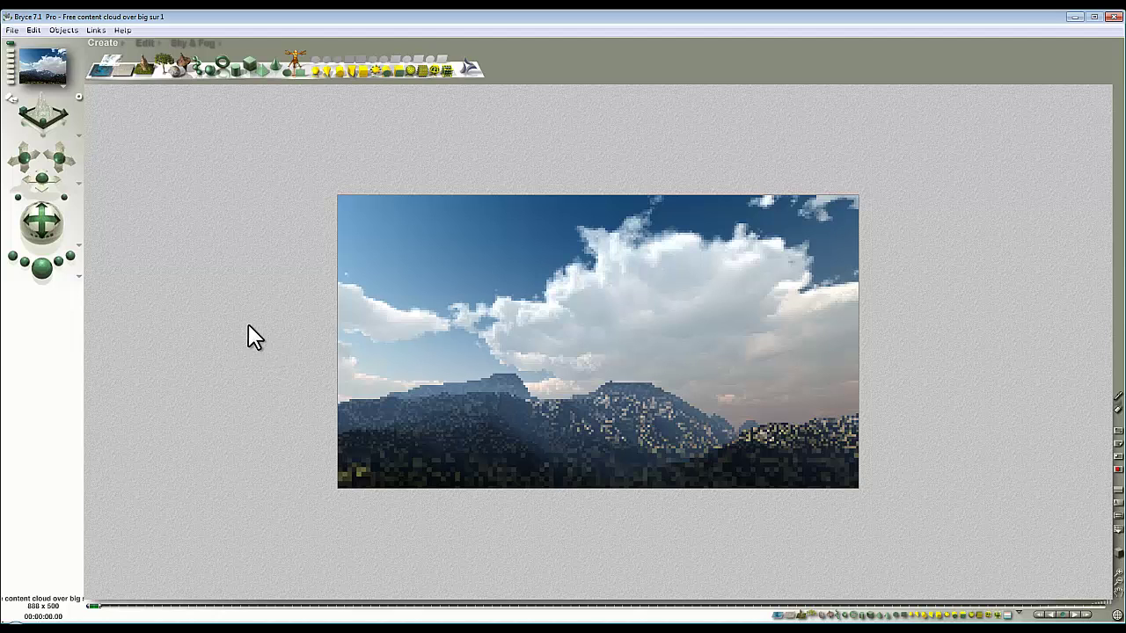
Review the Render Options once more, accept them, and turn off Report Render Time.
left_click(80, 278)
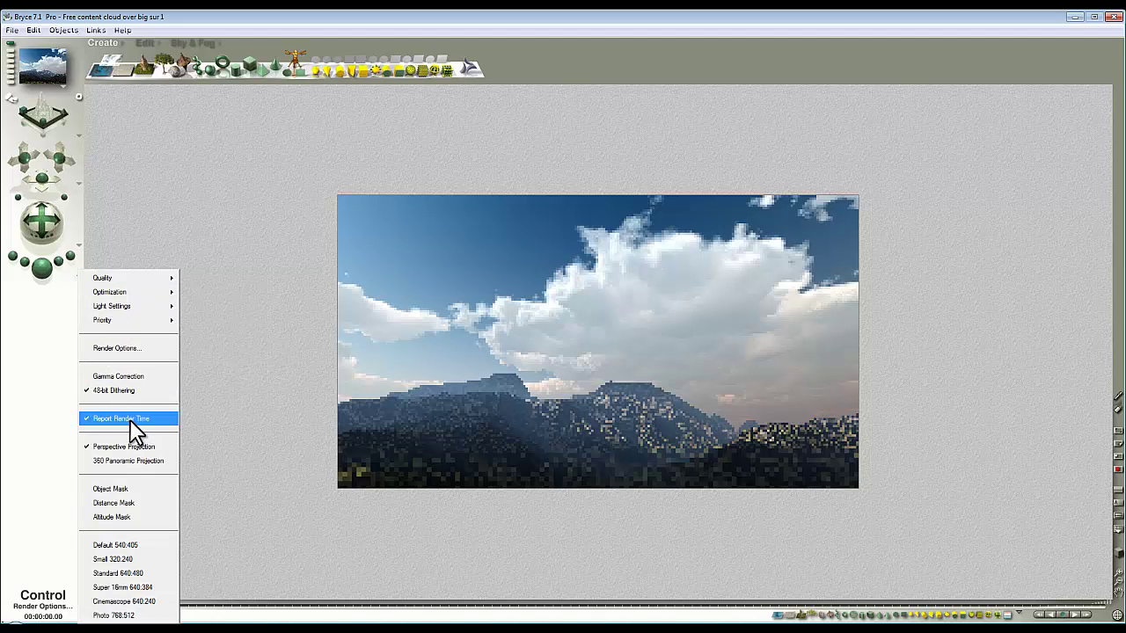
left_click(268, 421)
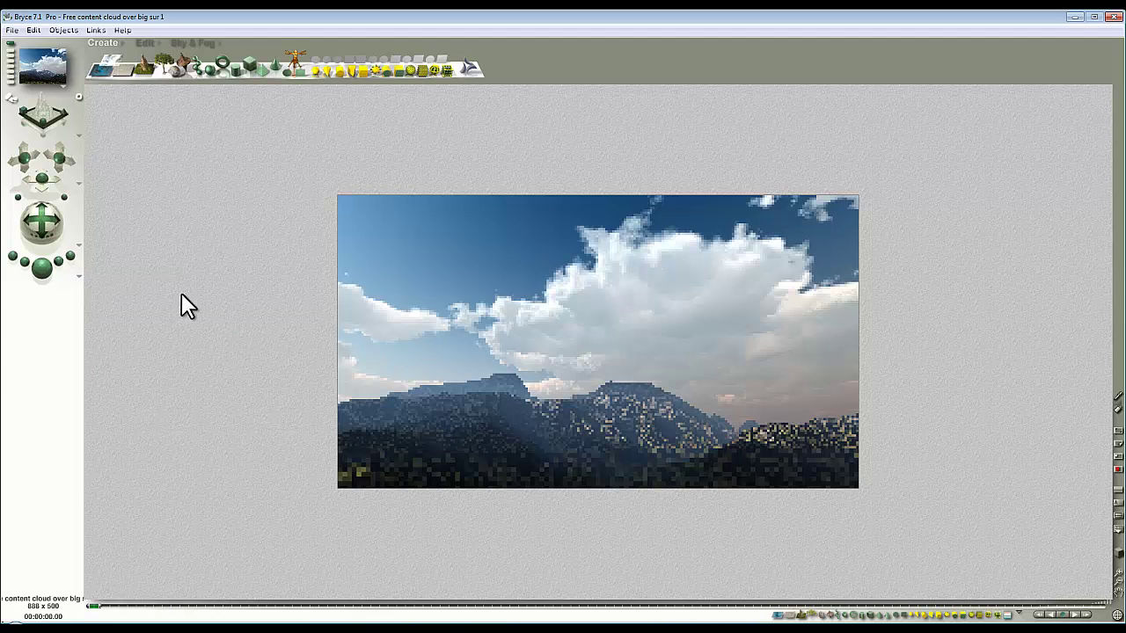
left_click(79, 276)
left_click(134, 345)
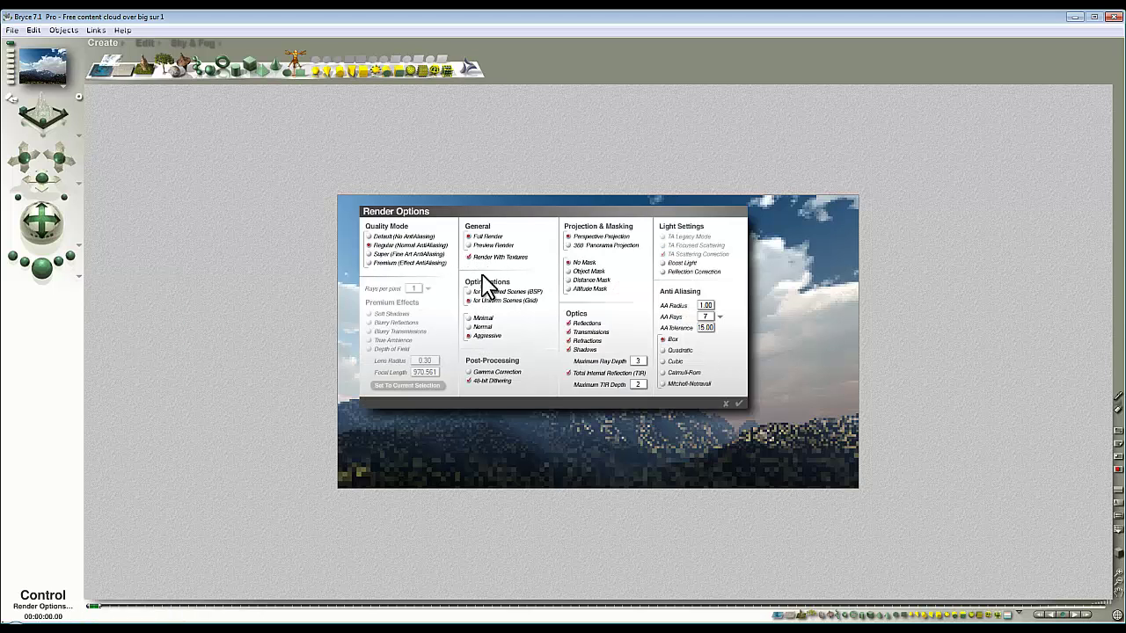
left_click(739, 405)
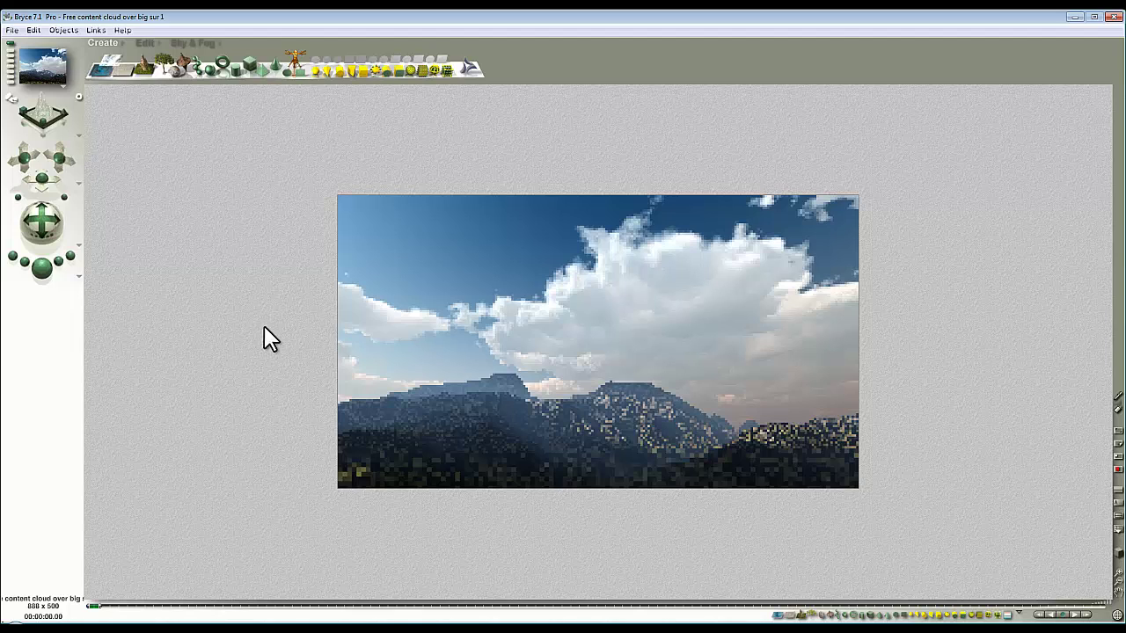
left_click(78, 279)
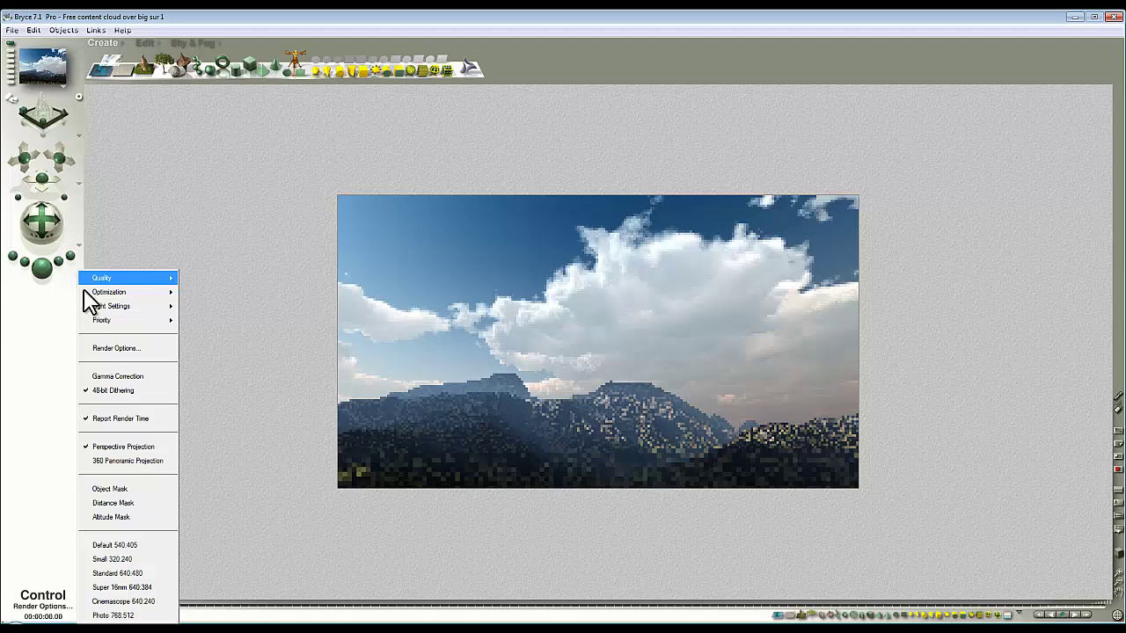
left_click(114, 420)
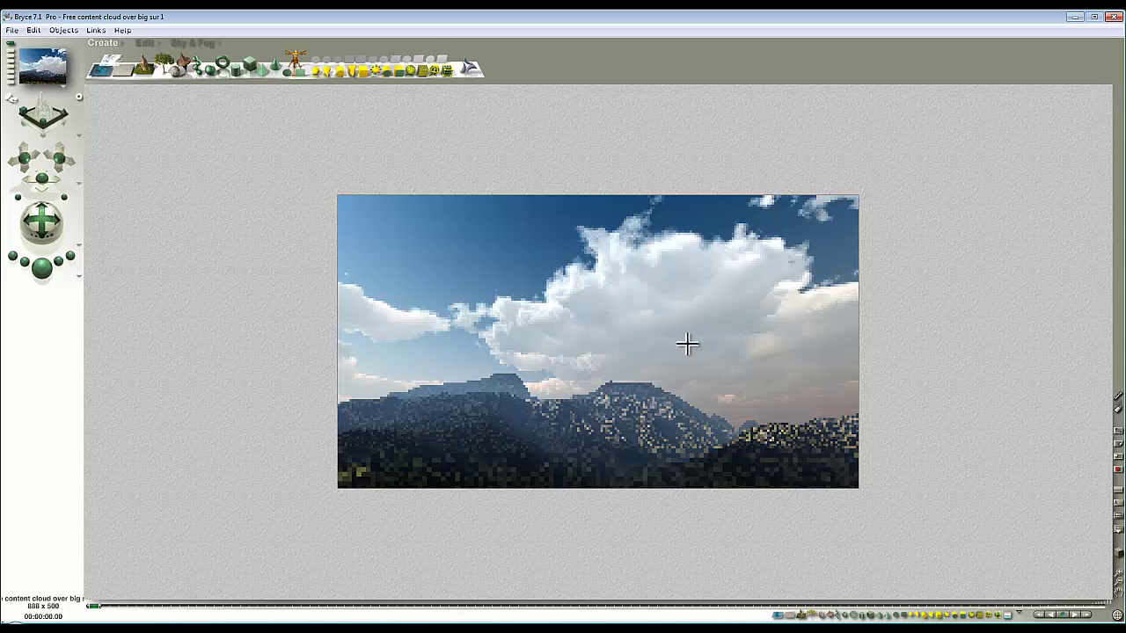
Revert the scene to its last saved version.
left_click(12, 30)
left_click(57, 150)
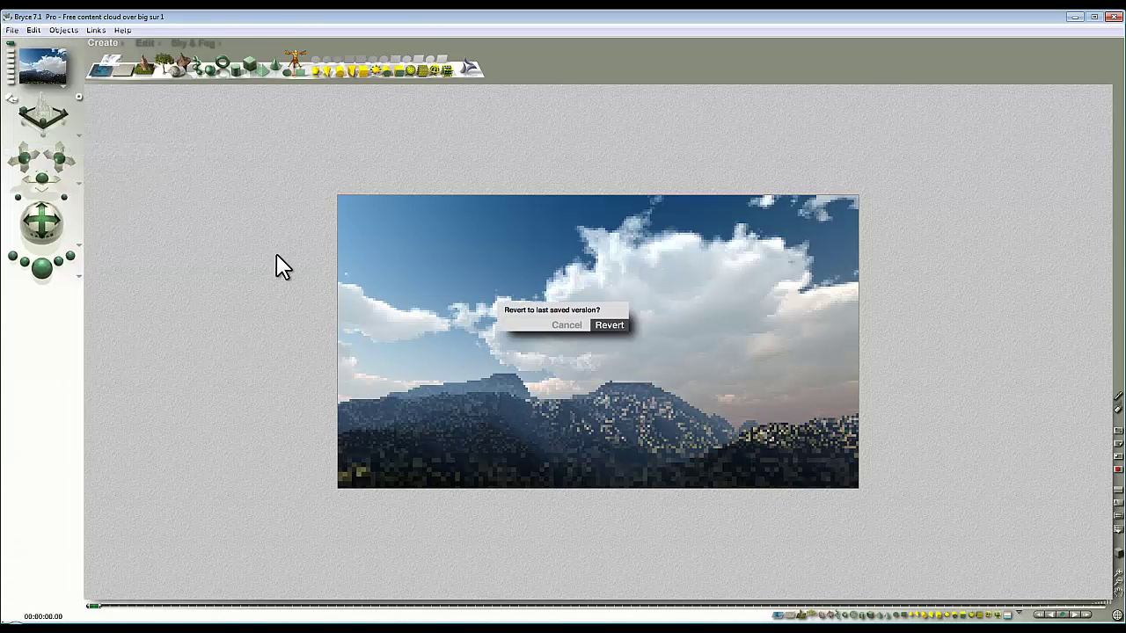
left_click(604, 322)
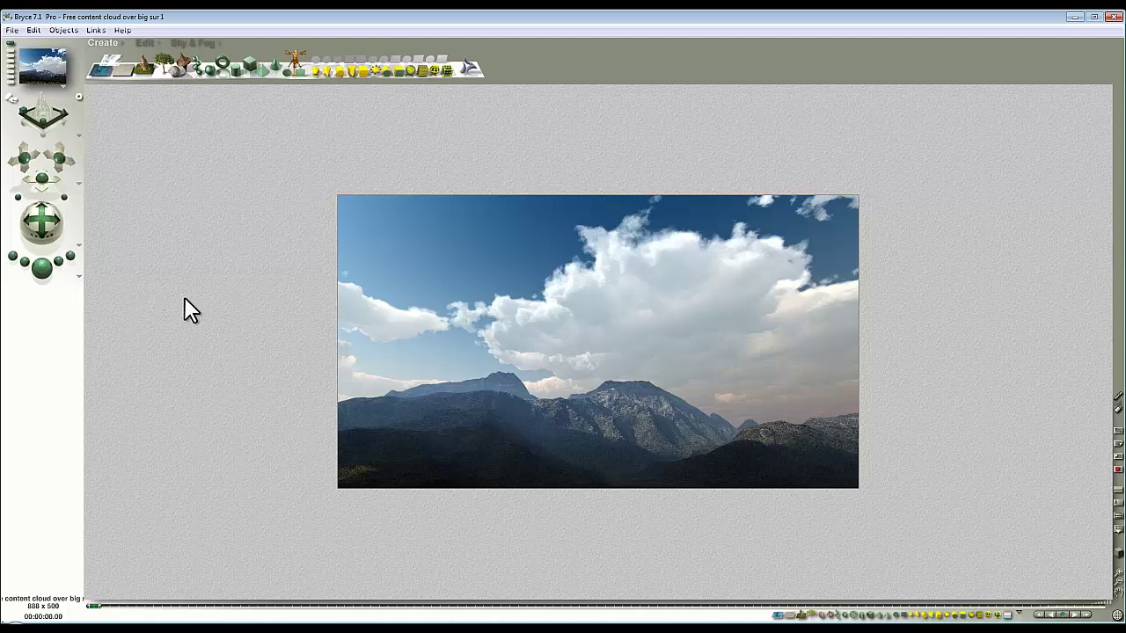
Start a new render over the finished image, and revert to the last saved version again.
left_click(46, 269)
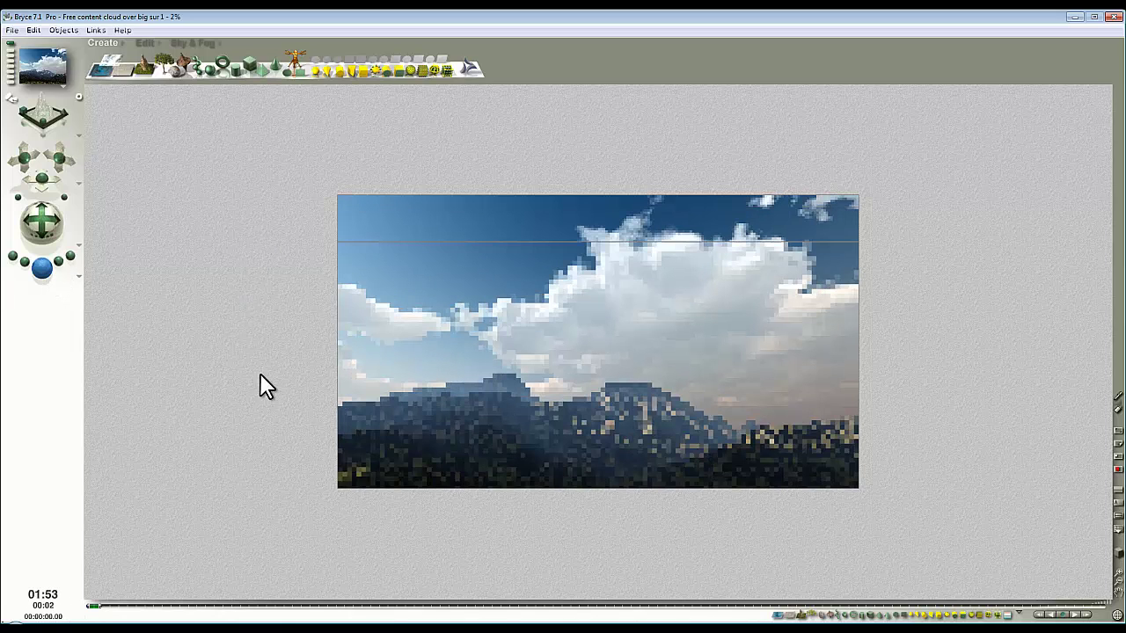
left_click(12, 30)
left_click(40, 151)
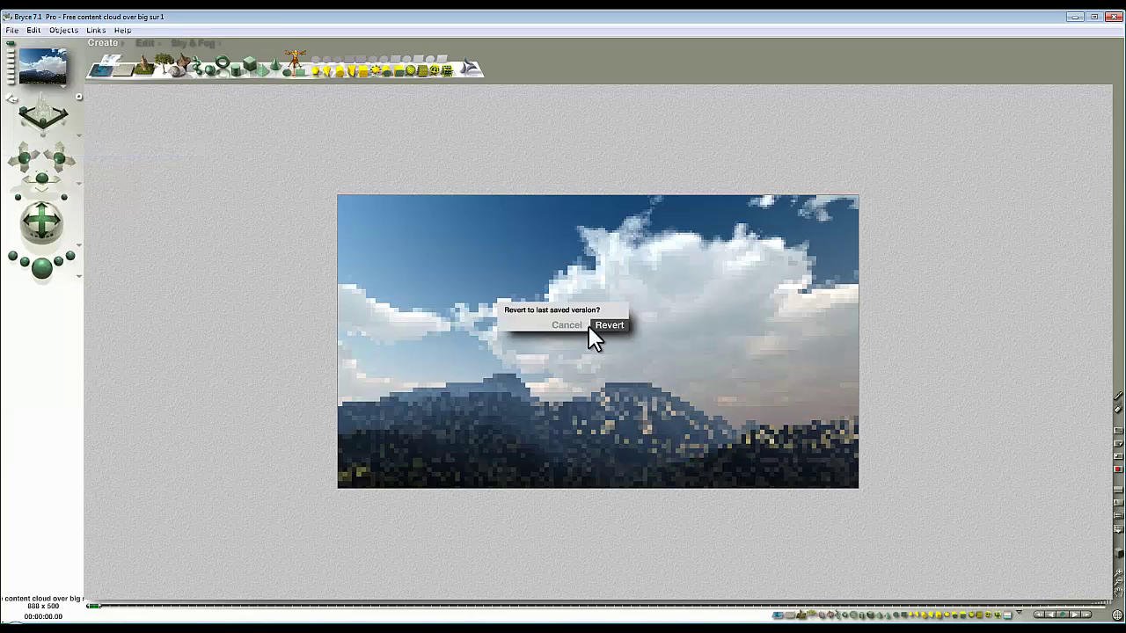
left_click(602, 326)
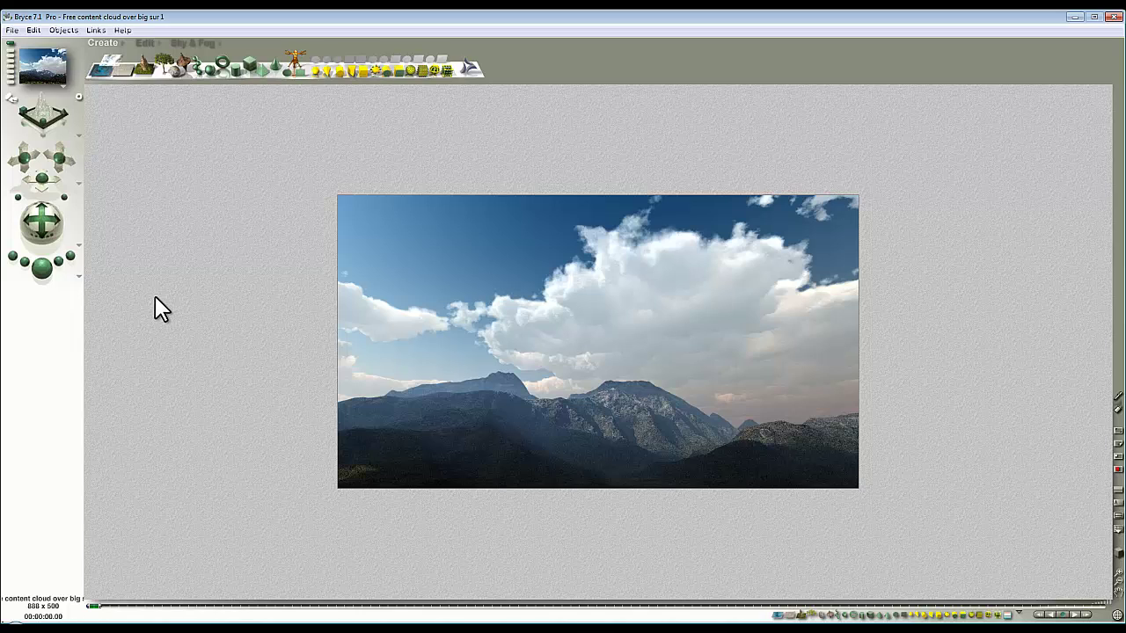
Start exporting the rendered image and choose HDR Image Files (*.hdr) as the file type.
left_click(12, 30)
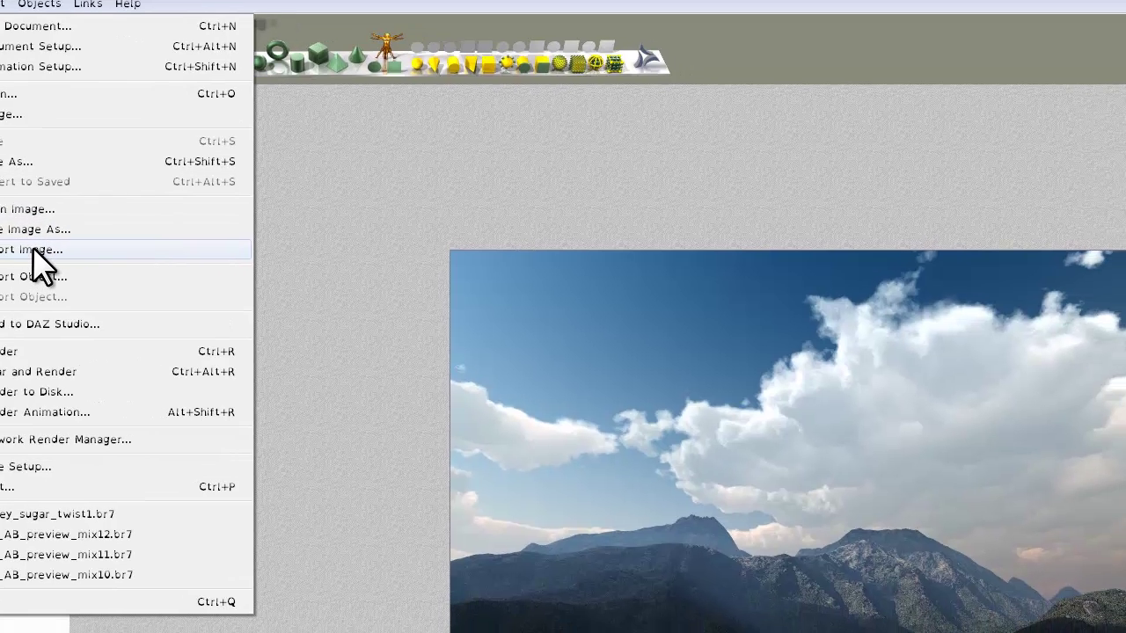
left_click(88, 279)
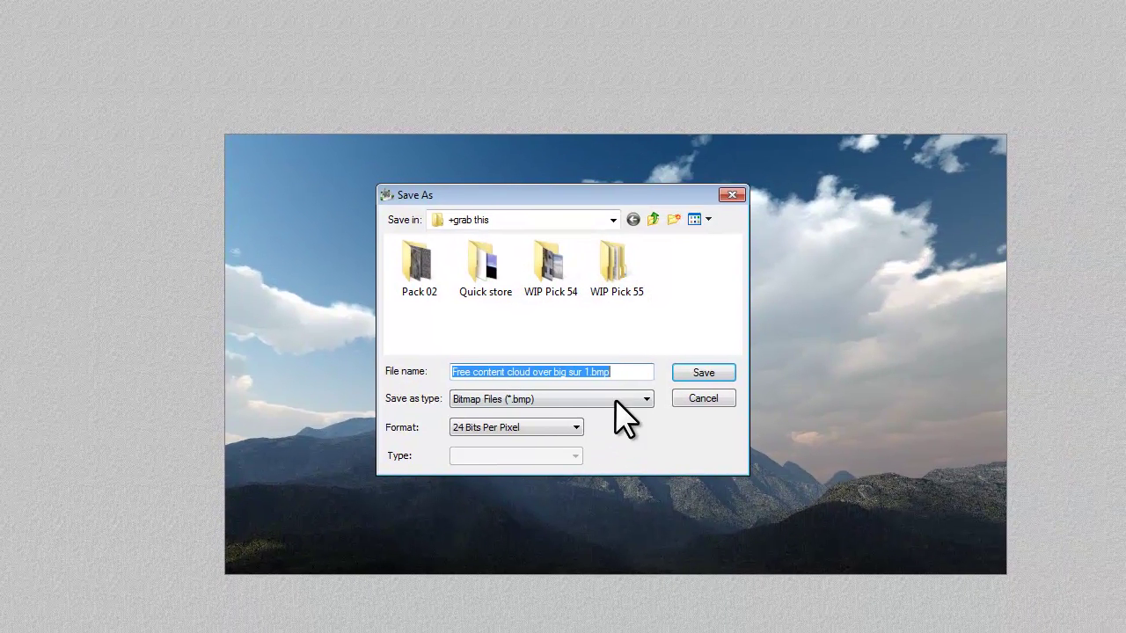
left_click(615, 401)
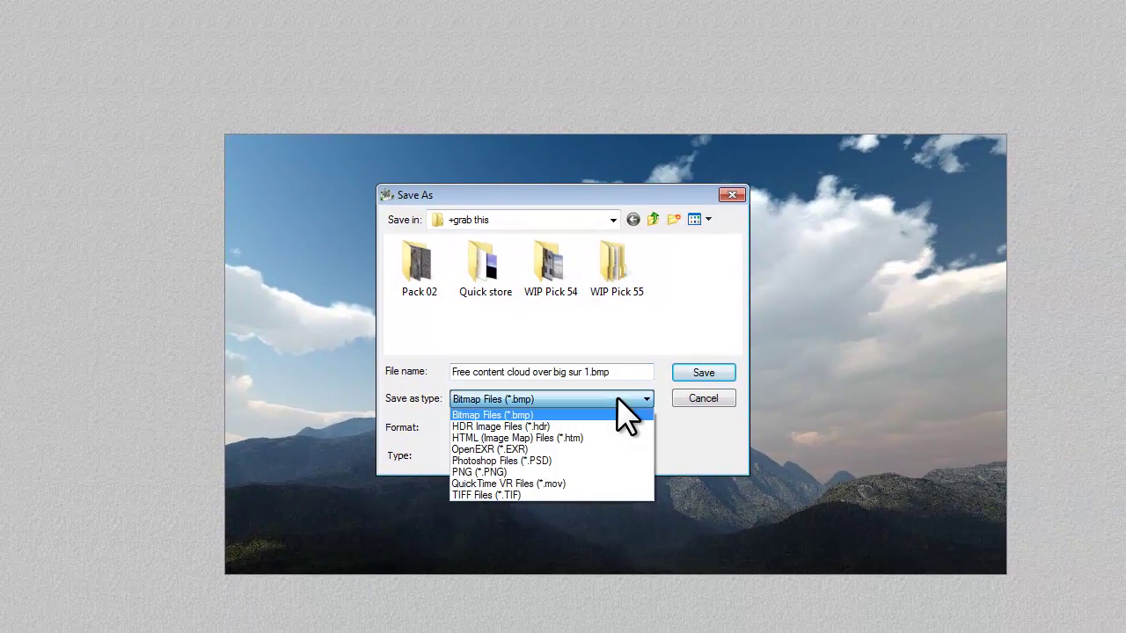
left_click(497, 427)
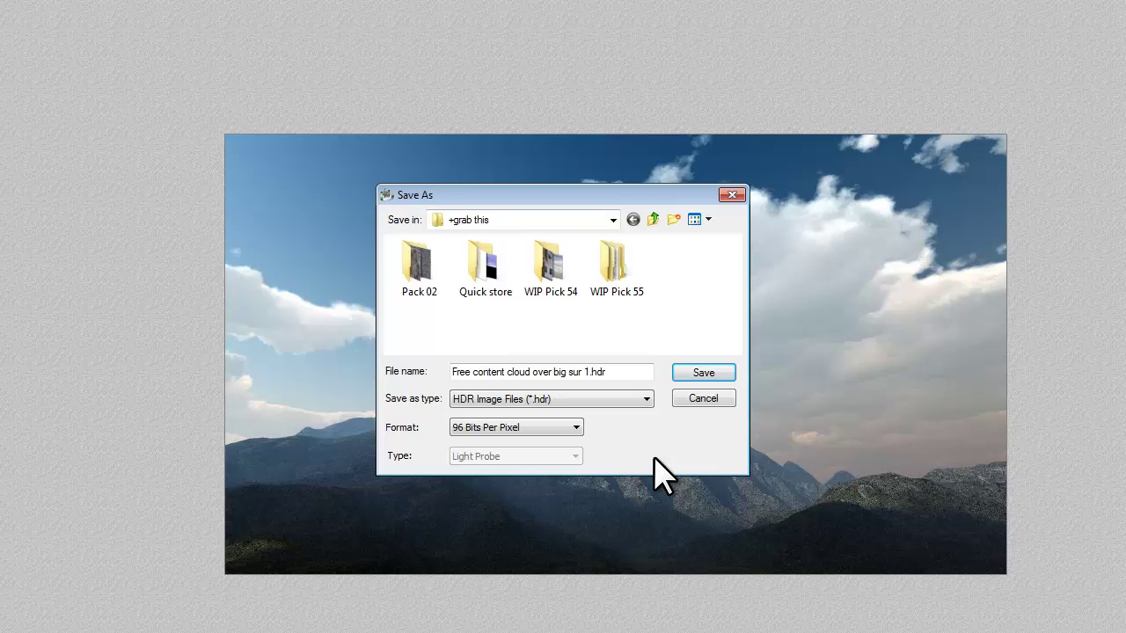
Change the export file type to TIFF Files (*.TIF) with the 48 Bits Per Pixel format.
left_click(596, 400)
left_click(528, 495)
left_click(558, 429)
left_click(517, 454)
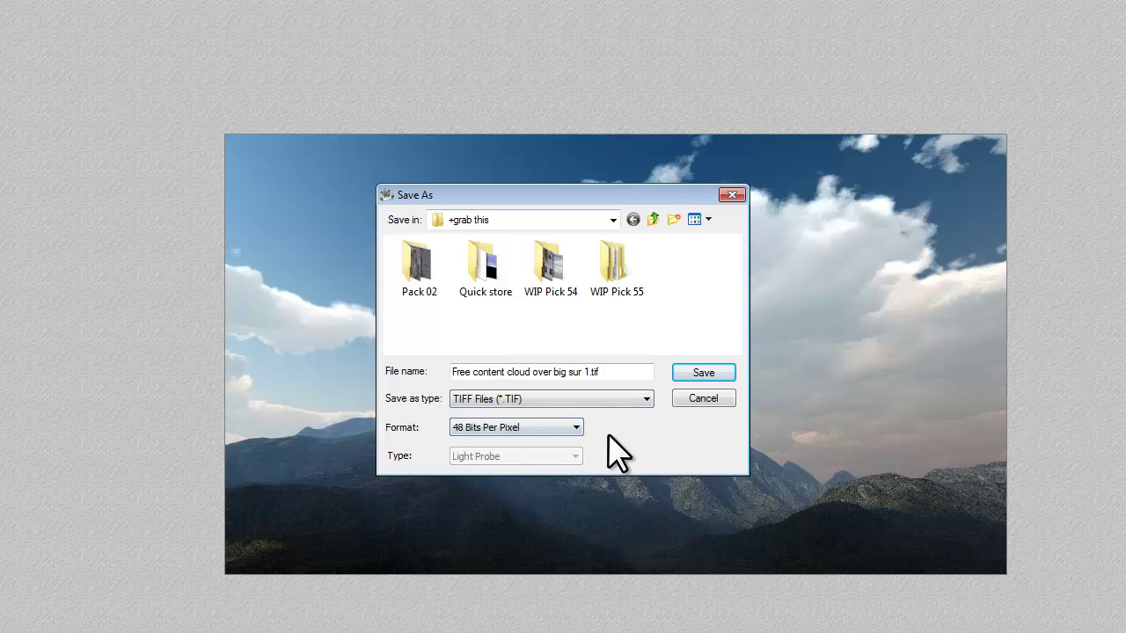
left_click(533, 433)
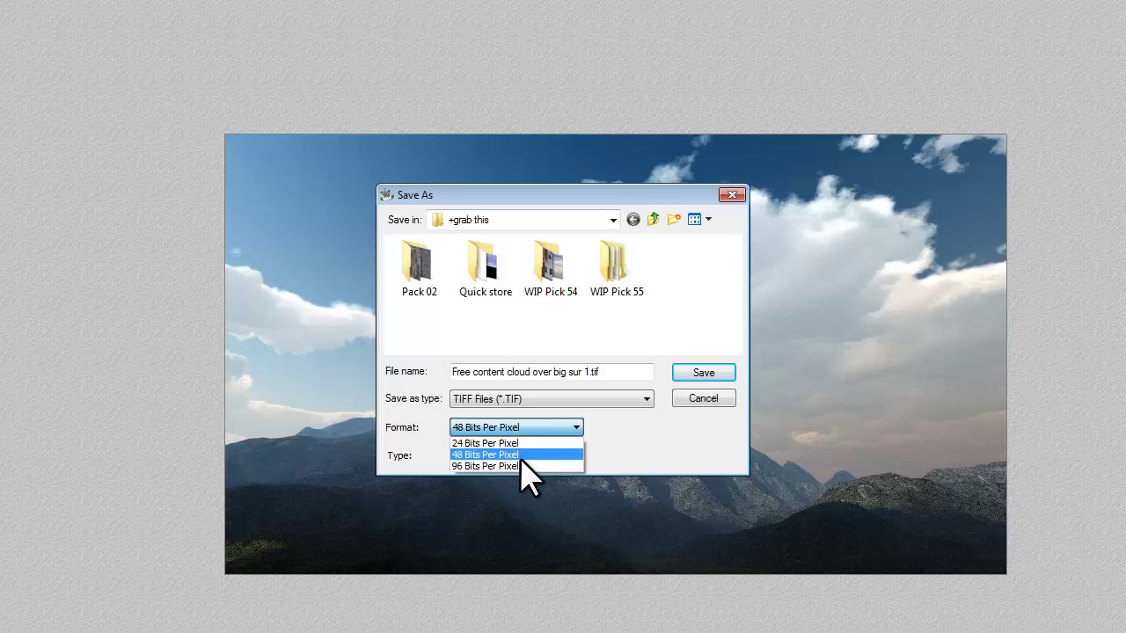
left_click(524, 455)
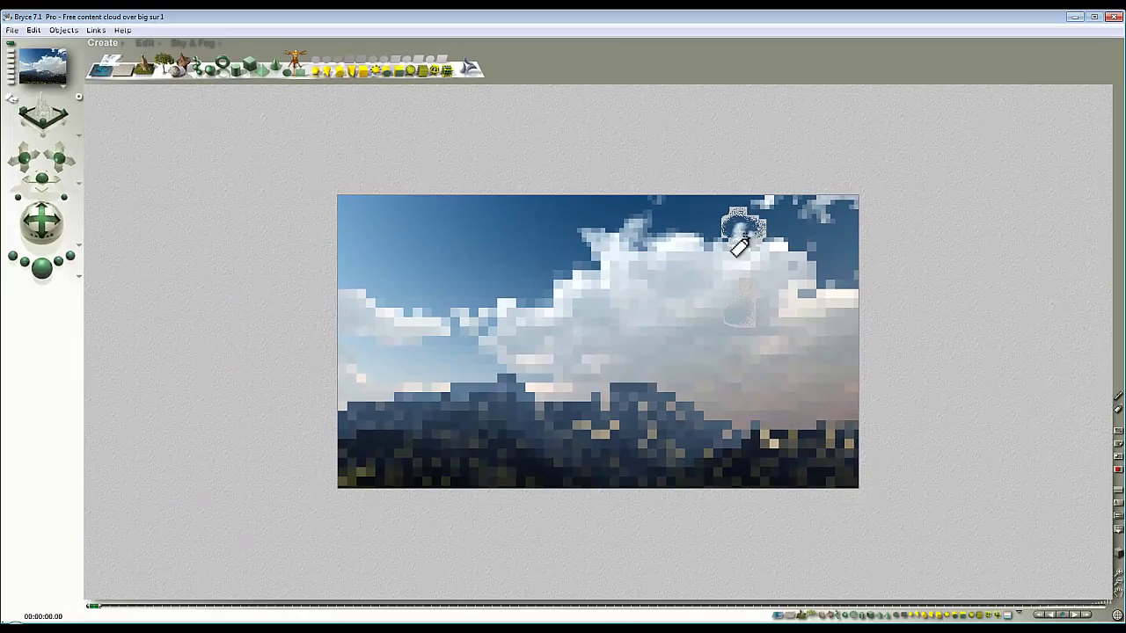
Spray-render a patch near the top of the large cloud.
left_click_drag(739, 248, 709, 244)
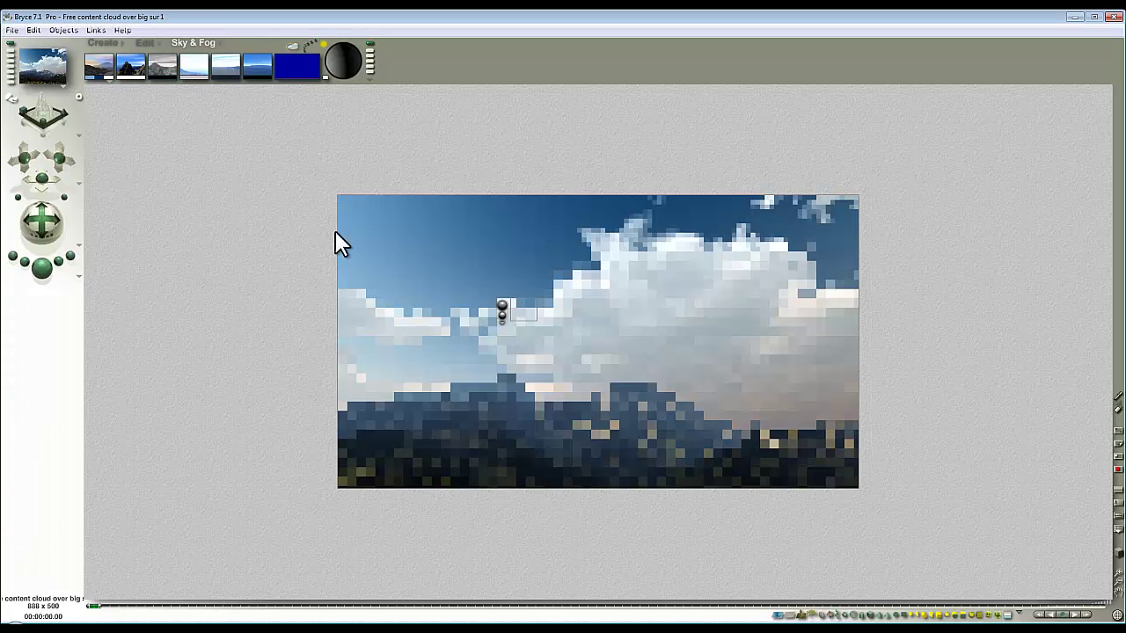
Try several render resolutions in the Document Setup, and accept 1 : 0.50 (444 x 250).
left_click(12, 30)
left_click(53, 58)
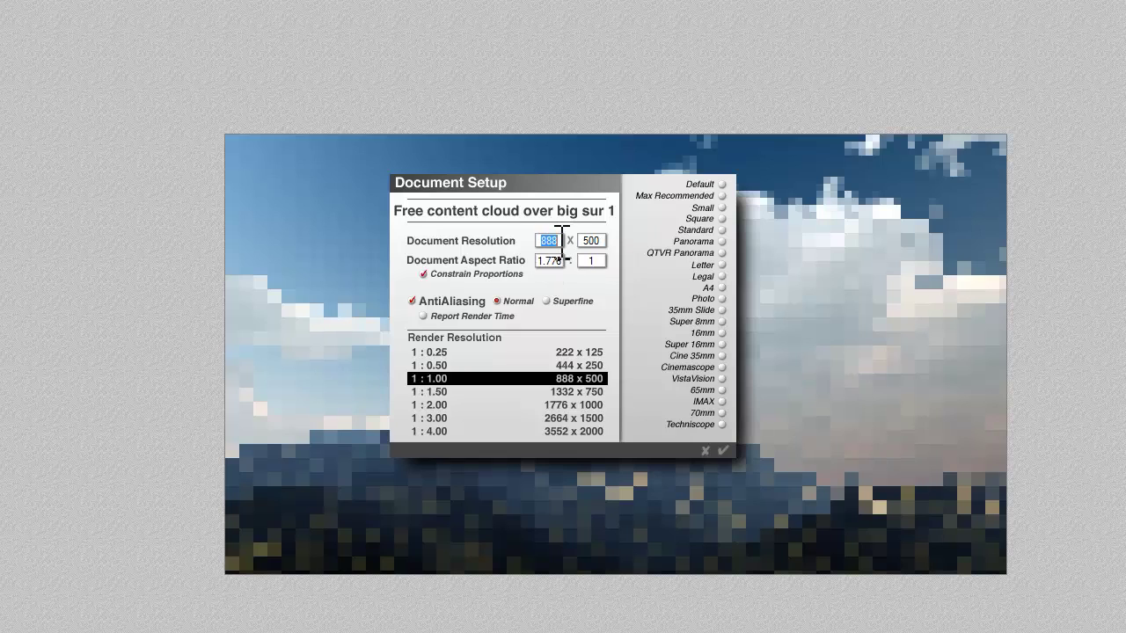
left_click(429, 354)
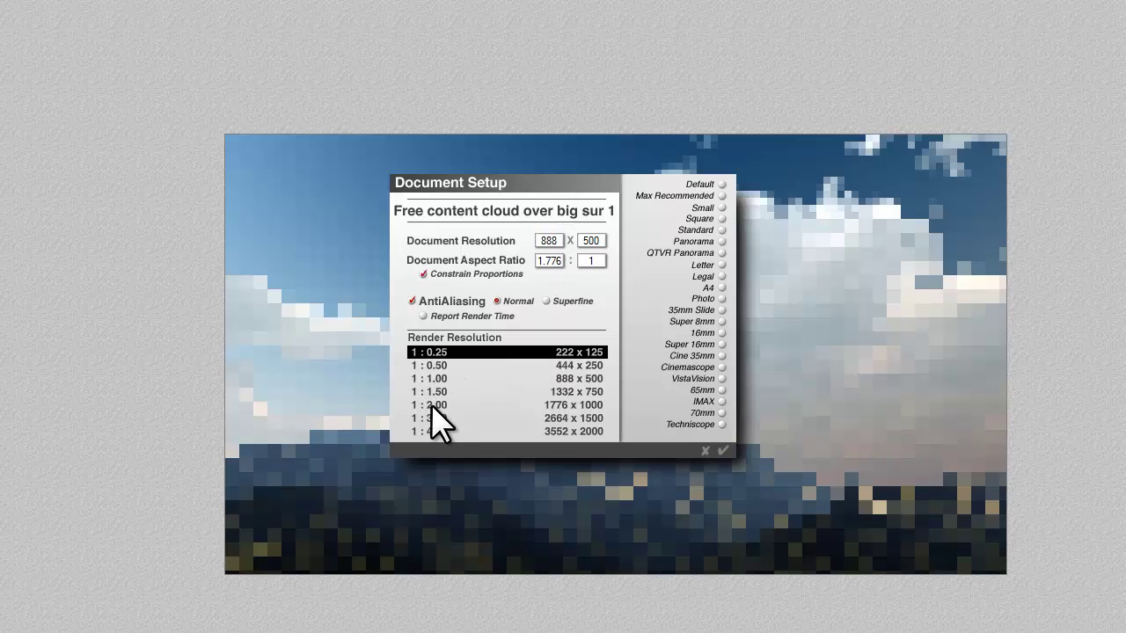
left_click(431, 405)
left_click(438, 353)
left_click(477, 365)
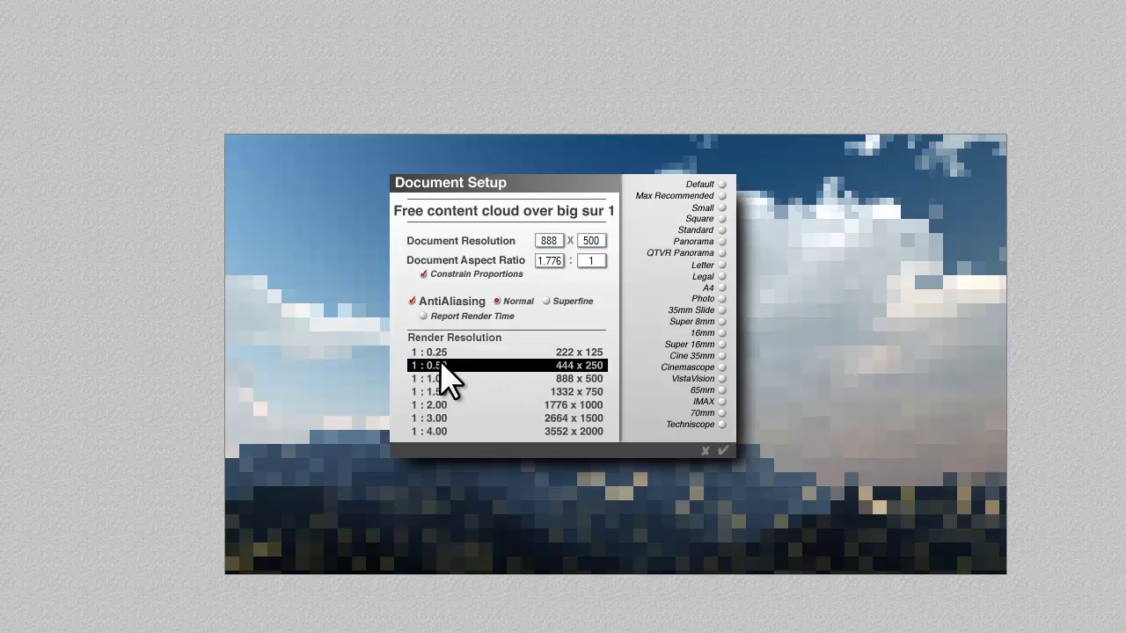
left_click(723, 450)
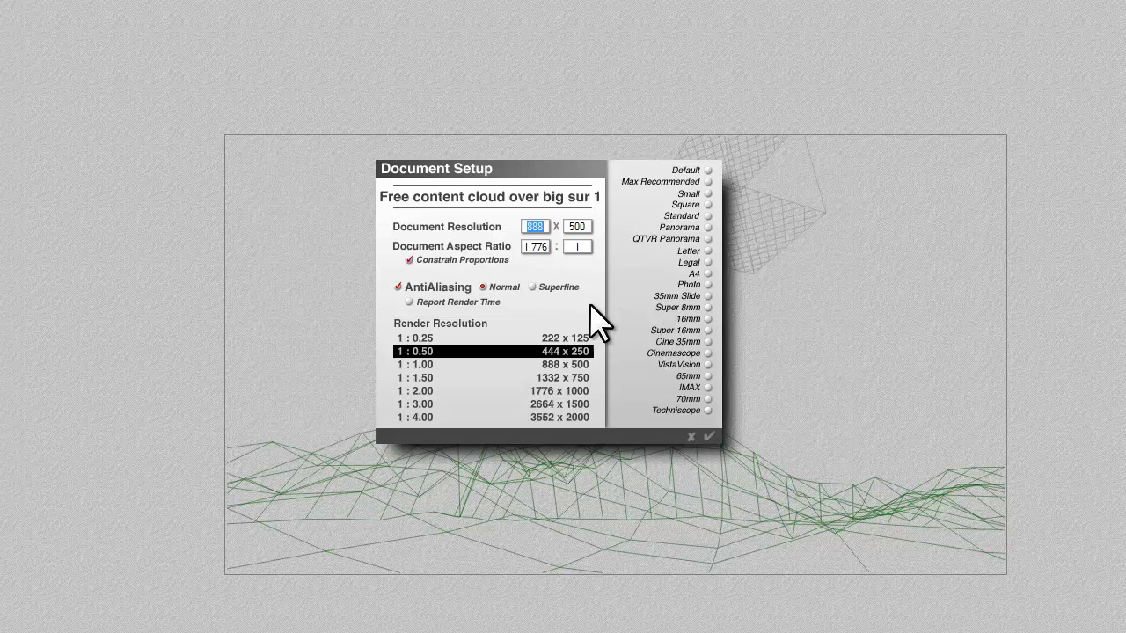
Set the render resolution back to 1 : 1.00 and the document width to 4000 with proportions constrained.
left_click(413, 378)
left_click(422, 364)
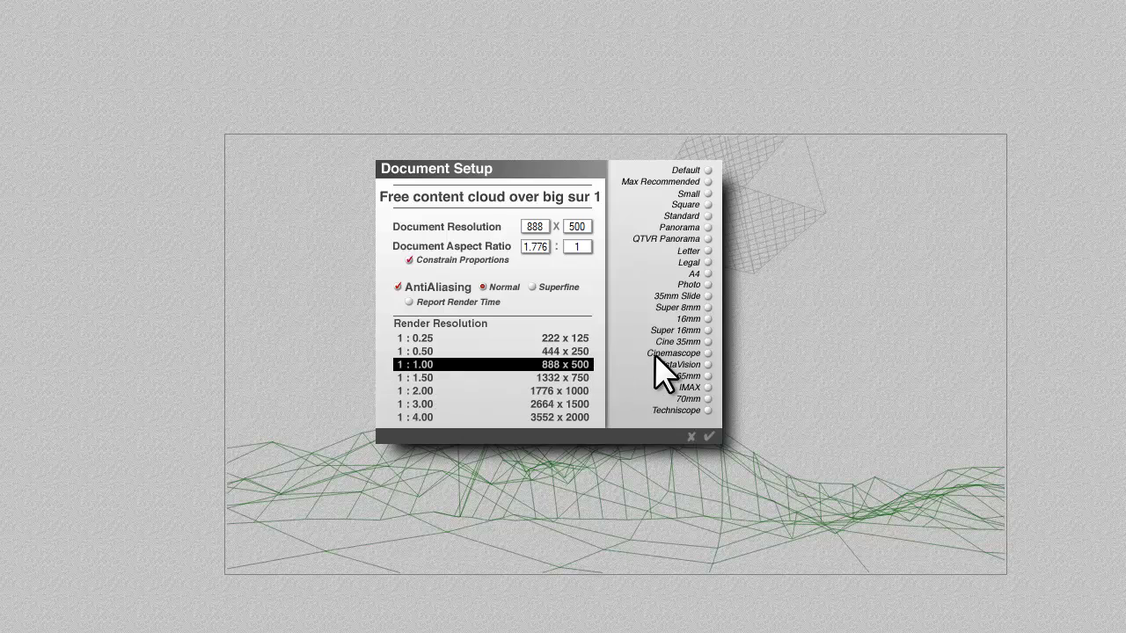
left_click(534, 226)
type("4000")
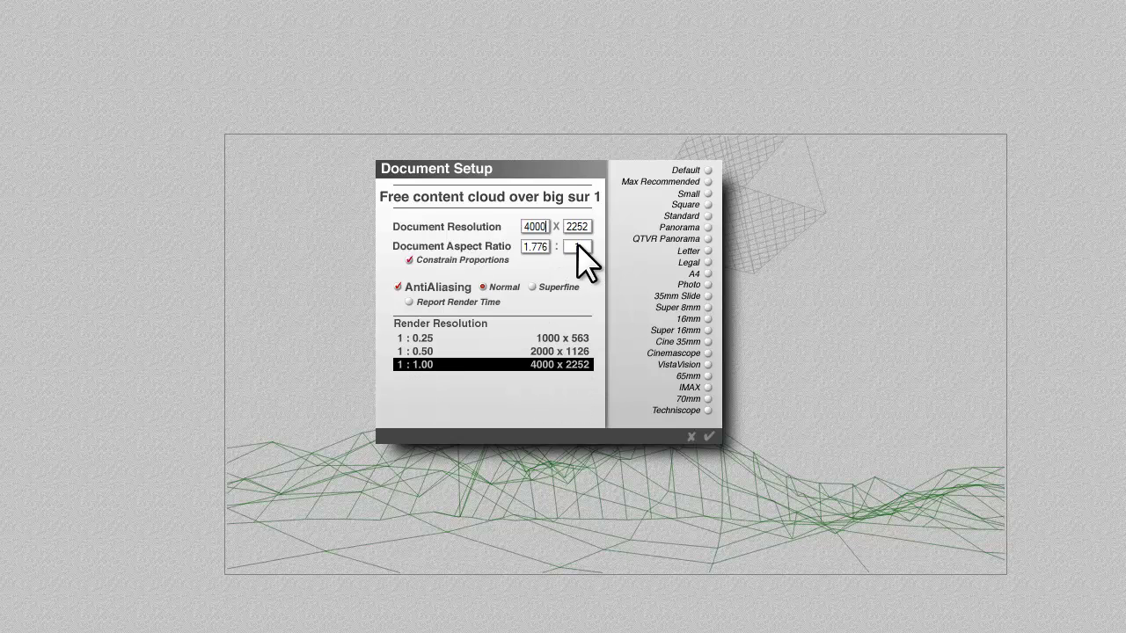
Turn off Constrain Proportions and set the document height to 8000.
left_click(411, 261)
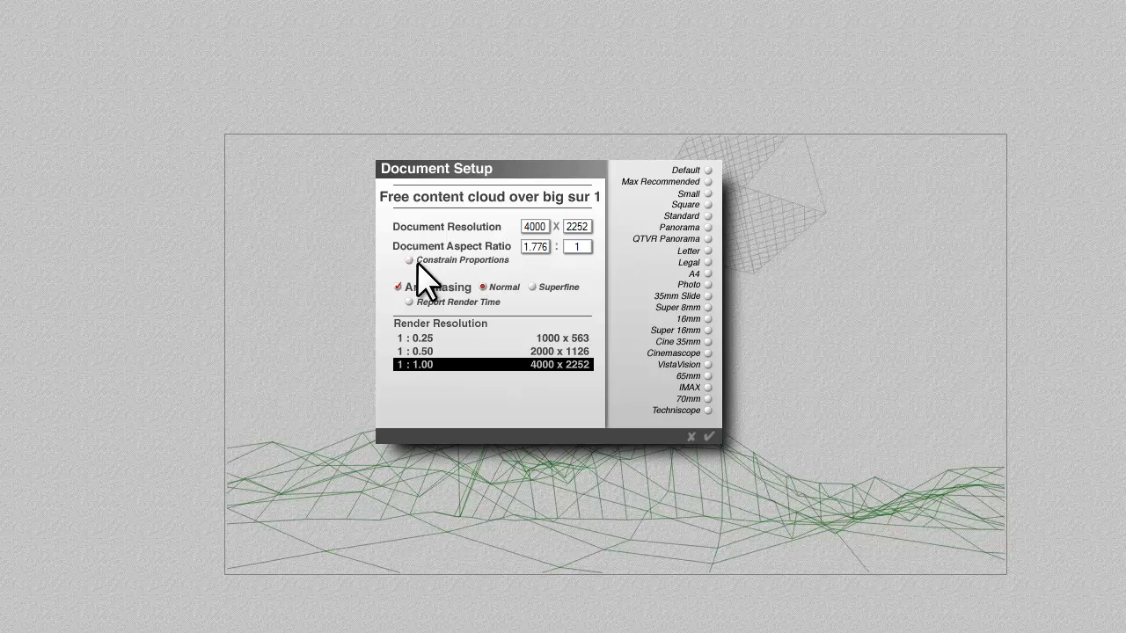
left_click(577, 227)
type("8000")
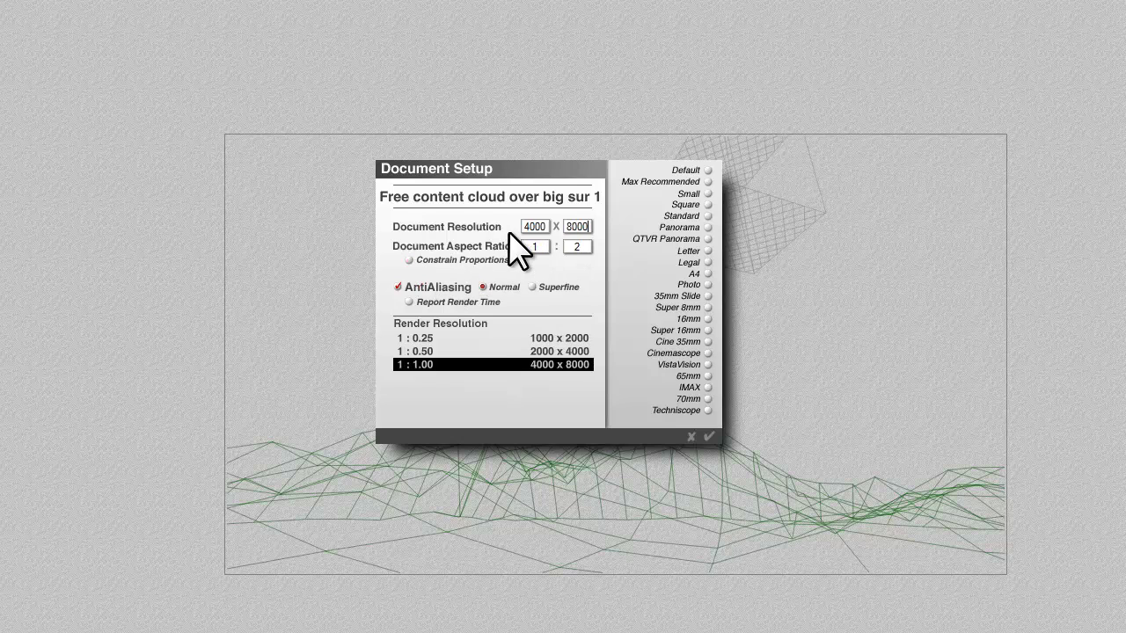